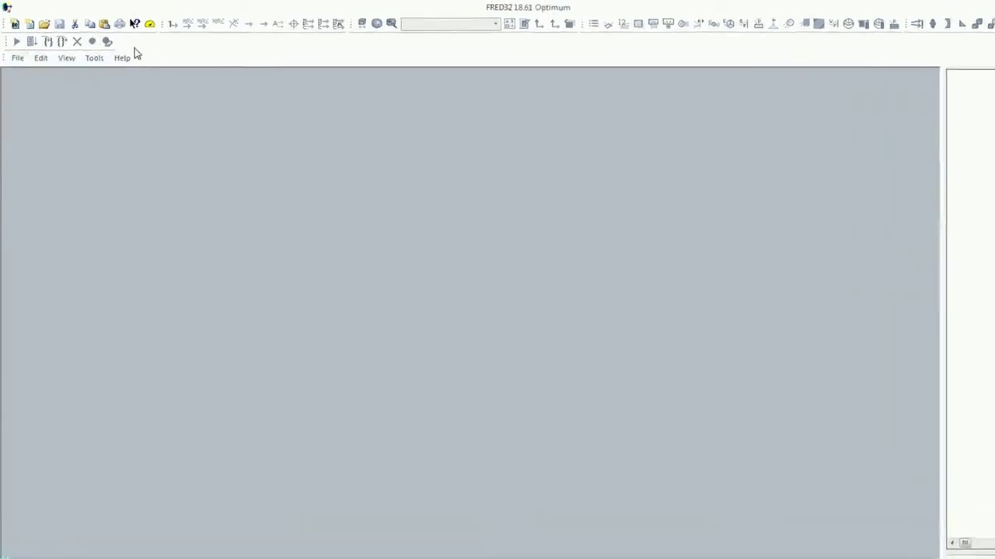
# Open the interferometerWhiteLightMichelson sample from the Coherence samples folder and maximize its window
pyautogui.click(111, 53)
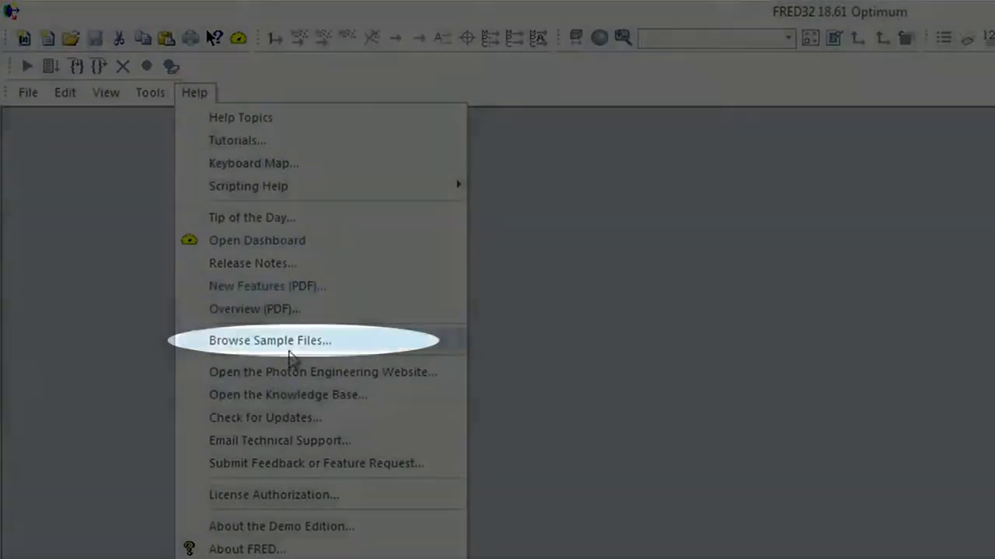
pyautogui.click(288, 345)
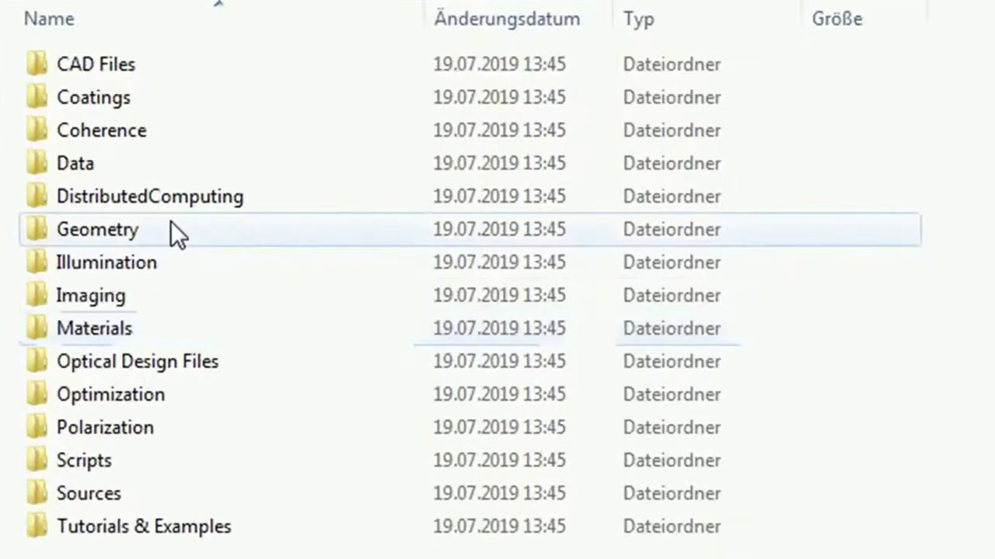
pyautogui.moveTo(281, 272)
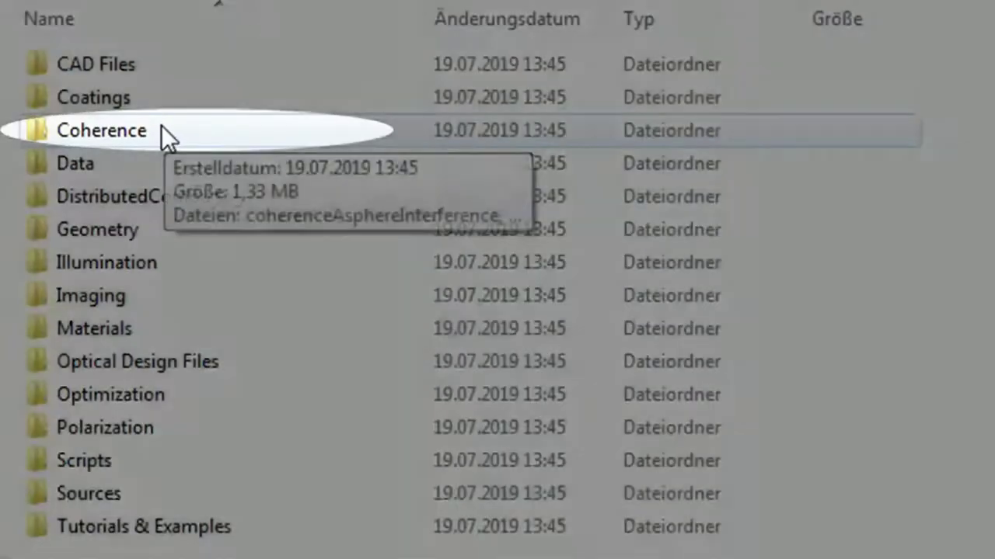
pyautogui.doubleClick(161, 128)
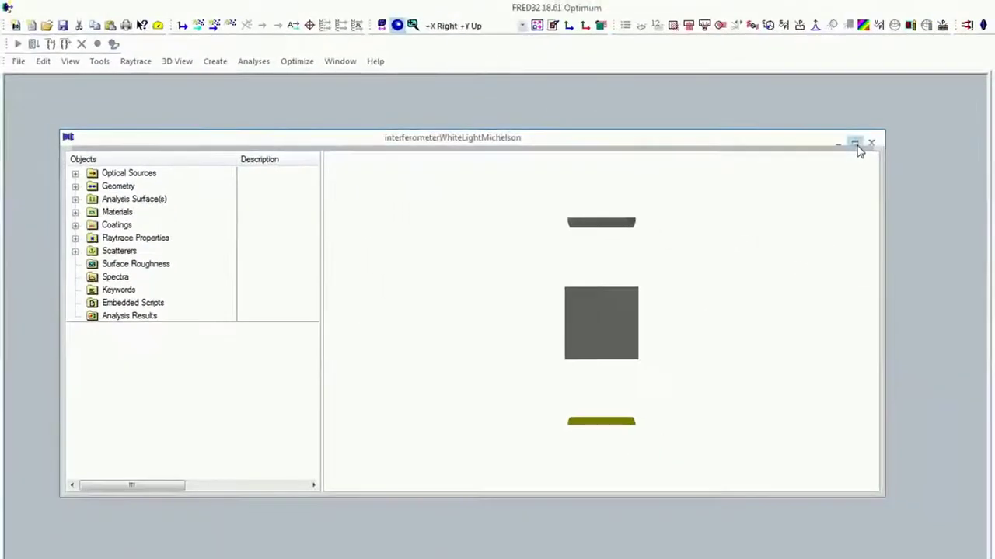
pyautogui.click(856, 146)
# Inspect the White Light Source settings under Optical Sources, then close them
pyautogui.moveTo(692, 304); pyautogui.dragTo(814, 303)
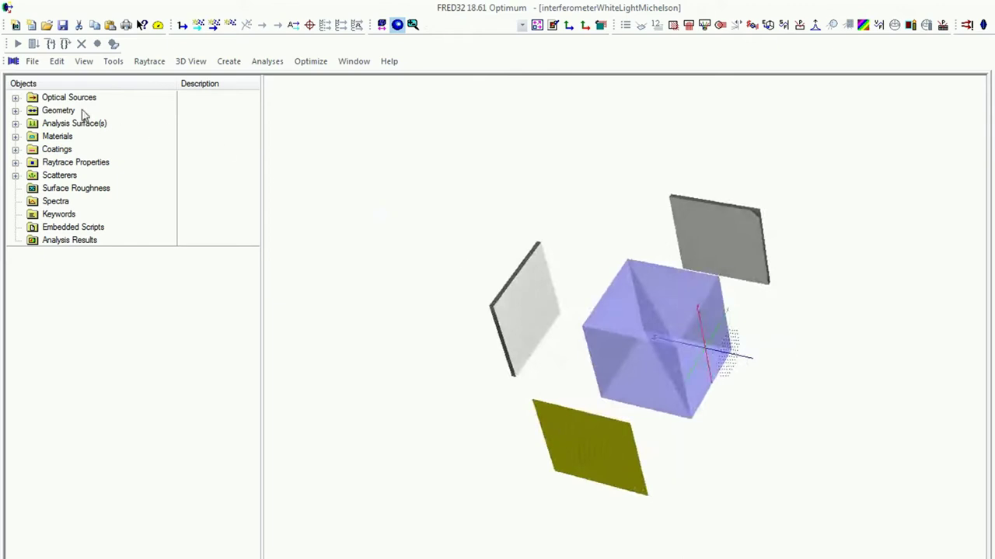
pyautogui.click(15, 98)
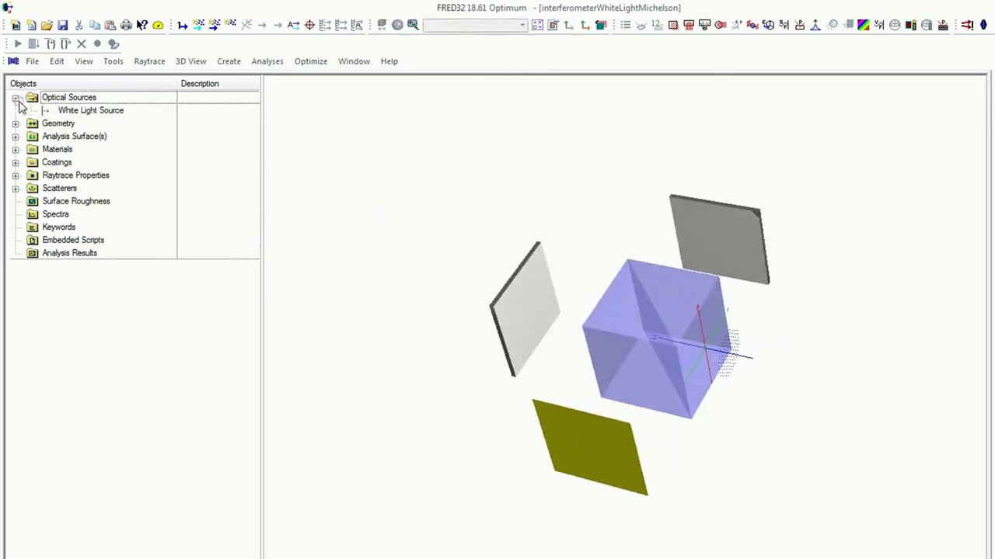
pyautogui.doubleClick(83, 113)
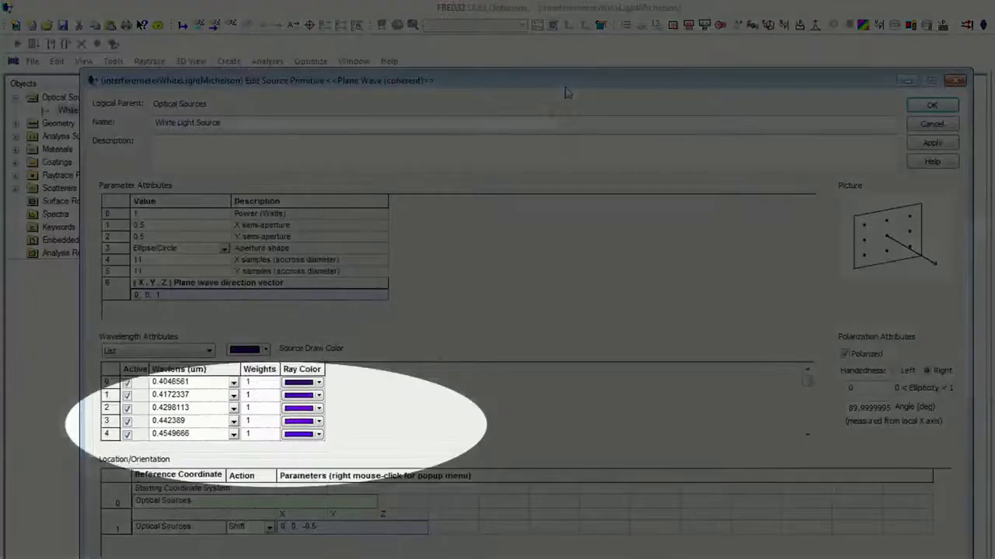
pyautogui.scroll(-6, 579, 410)
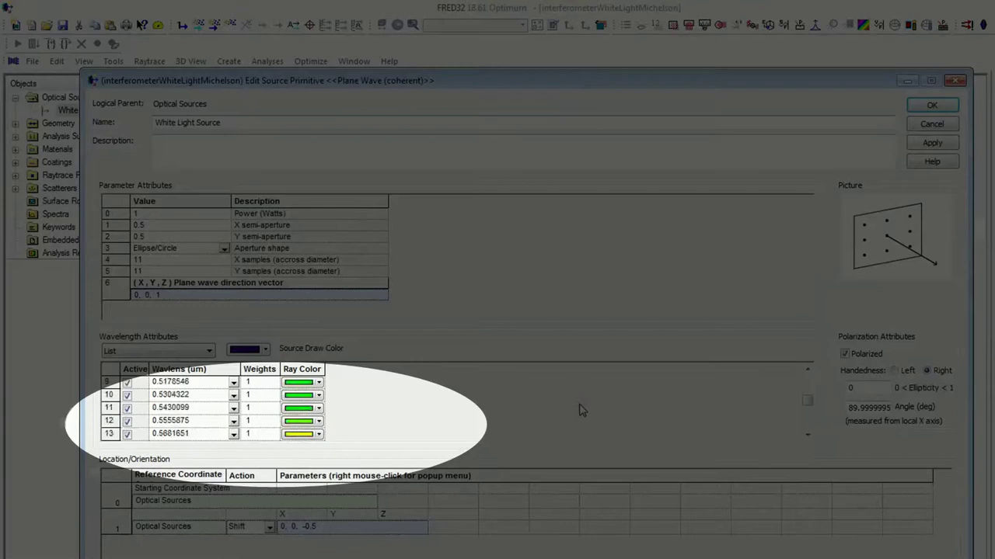
pyautogui.scroll(5, 579, 411)
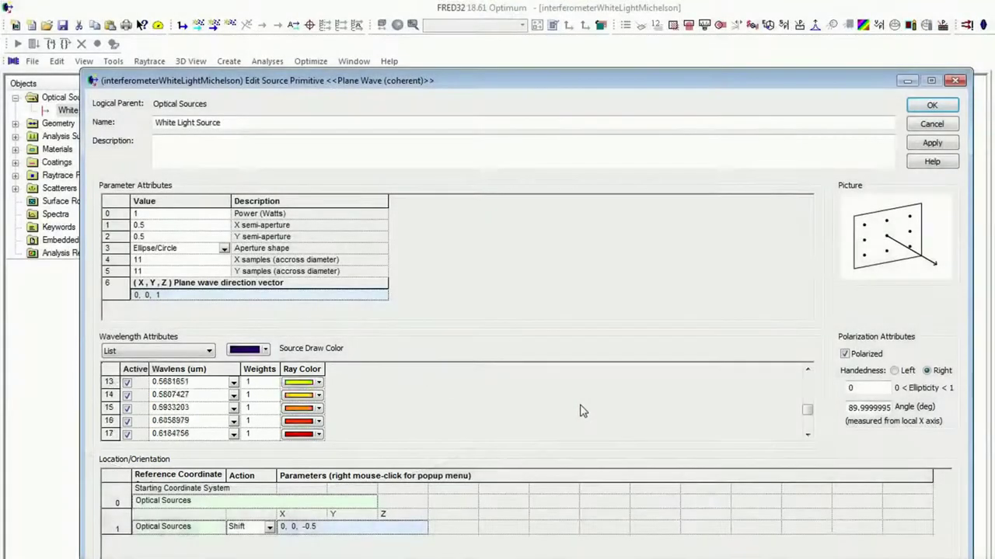
pyautogui.click(931, 103)
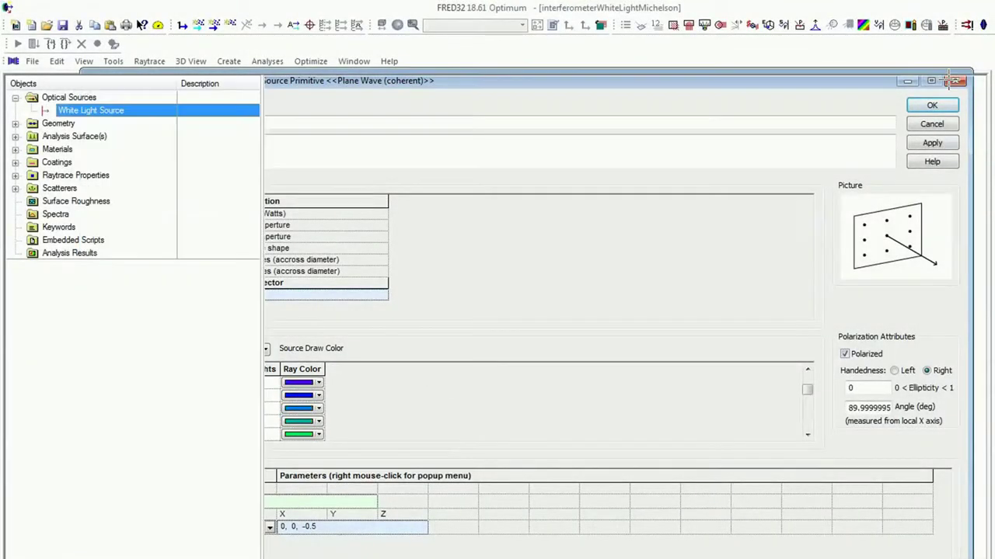
# Expand Geometry > Beamsplitter to list its seven surfaces and select Surf 5, the splitter face
pyautogui.click(15, 124)
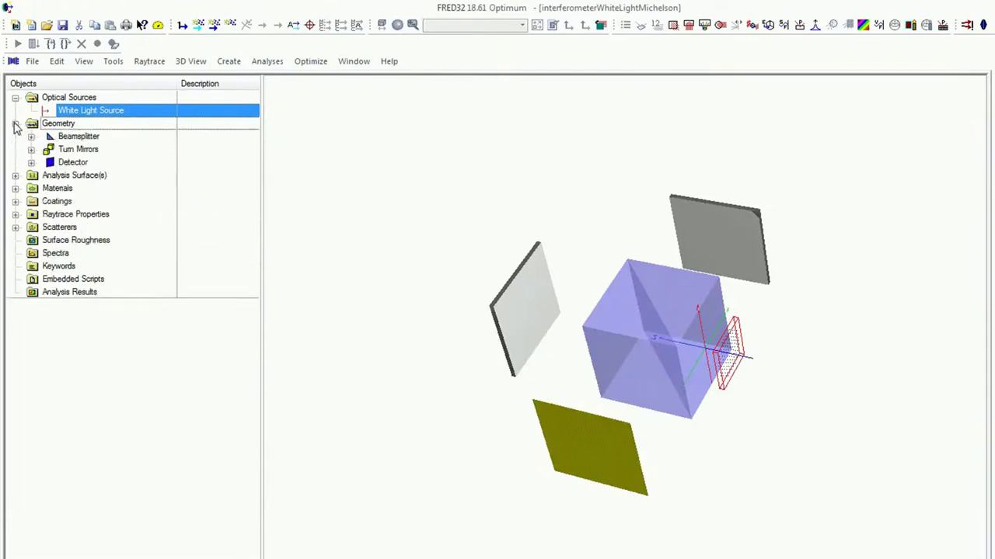
pyautogui.click(31, 136)
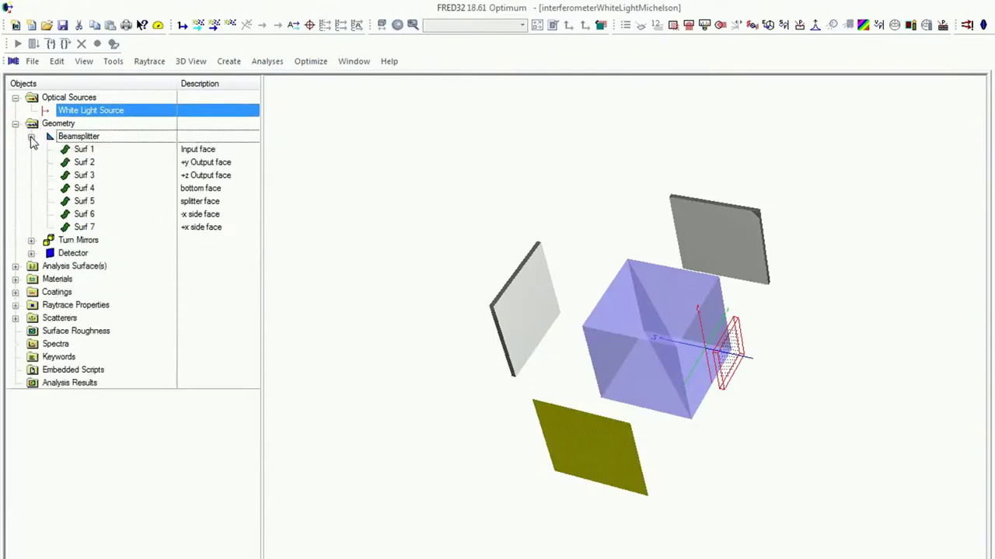
pyautogui.click(84, 201)
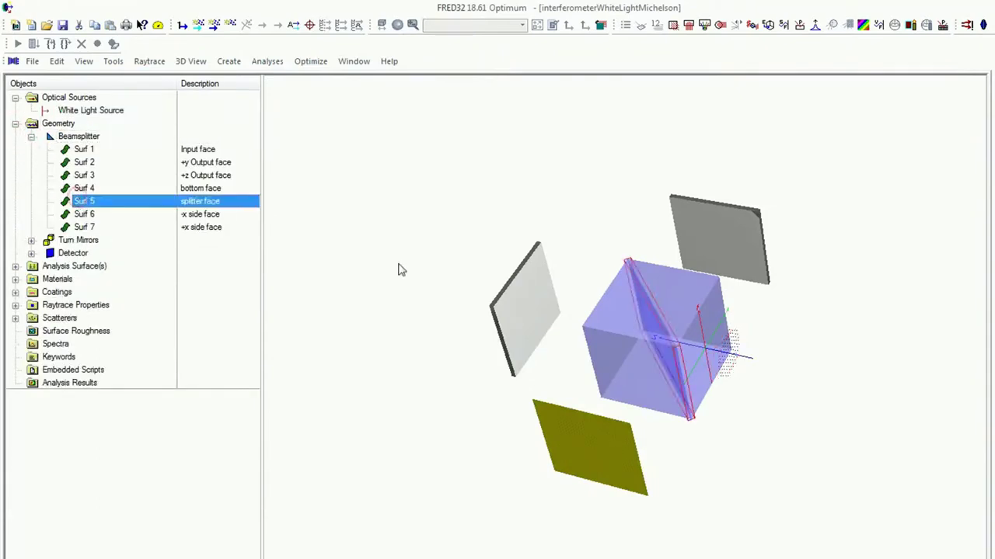
pyautogui.moveTo(683, 311); pyautogui.dragTo(412, 273)
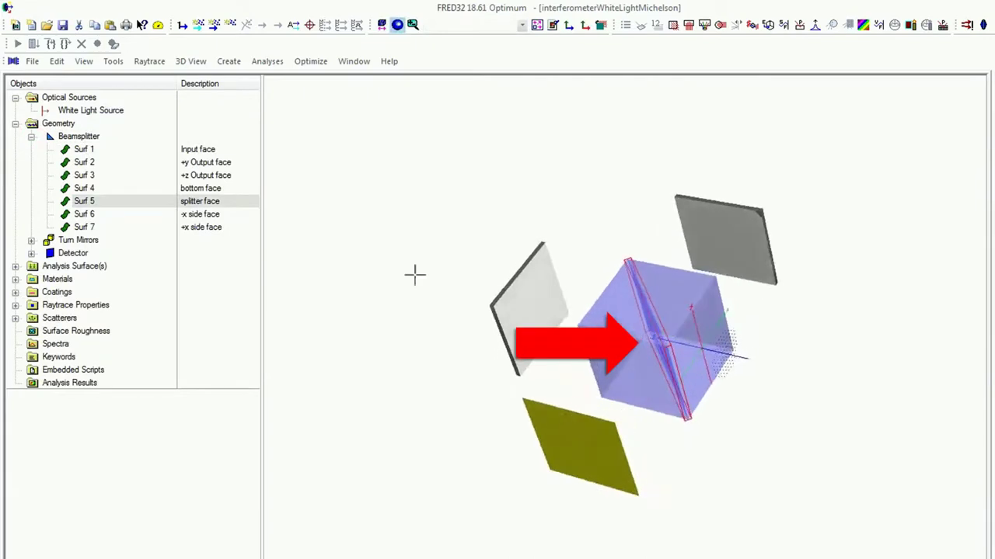
pyautogui.click(76, 204)
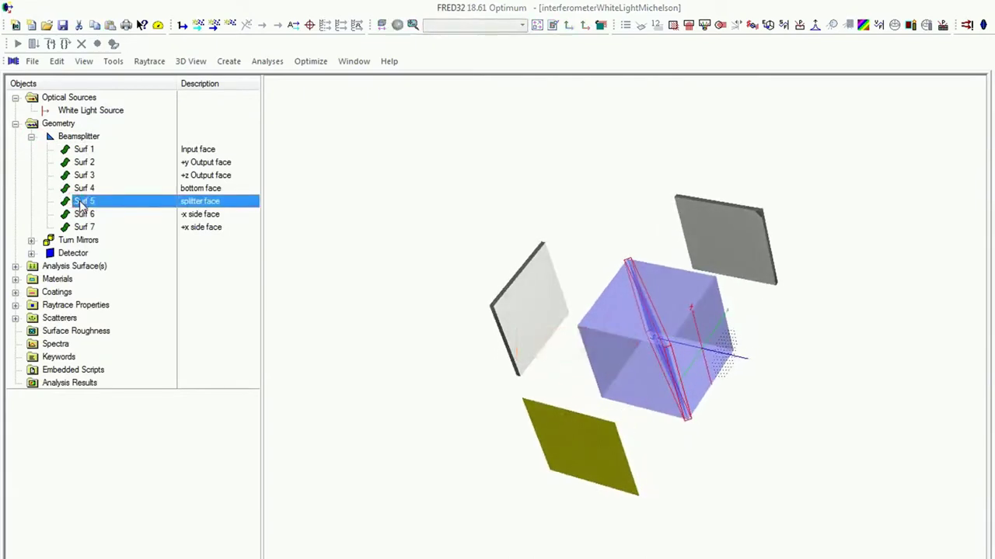
pyautogui.doubleClick(82, 203)
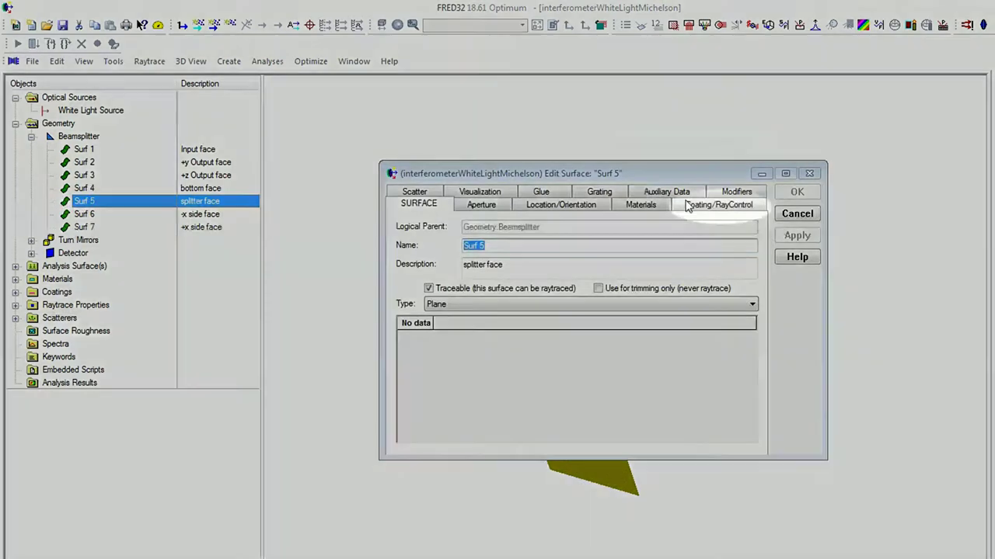
pyautogui.click(688, 206)
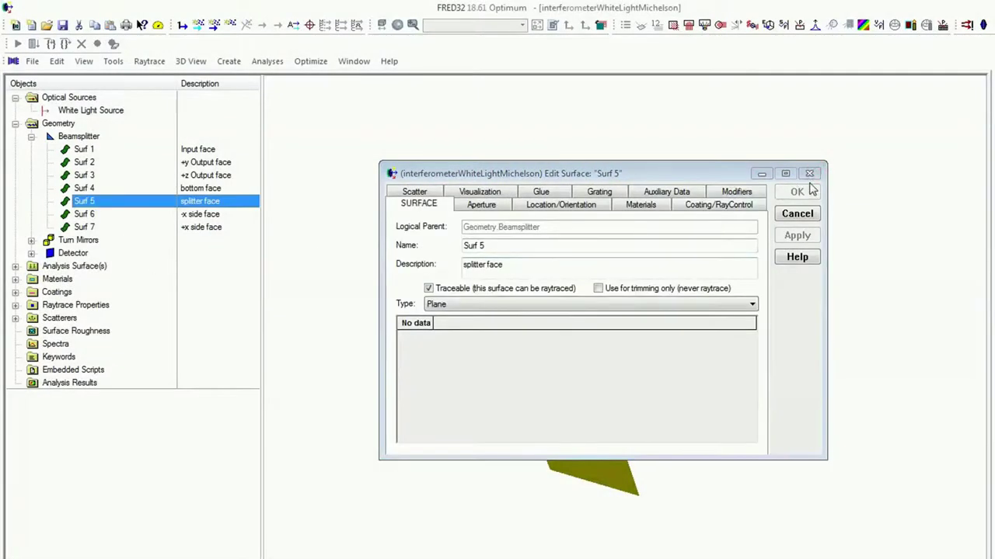
pyautogui.click(809, 174)
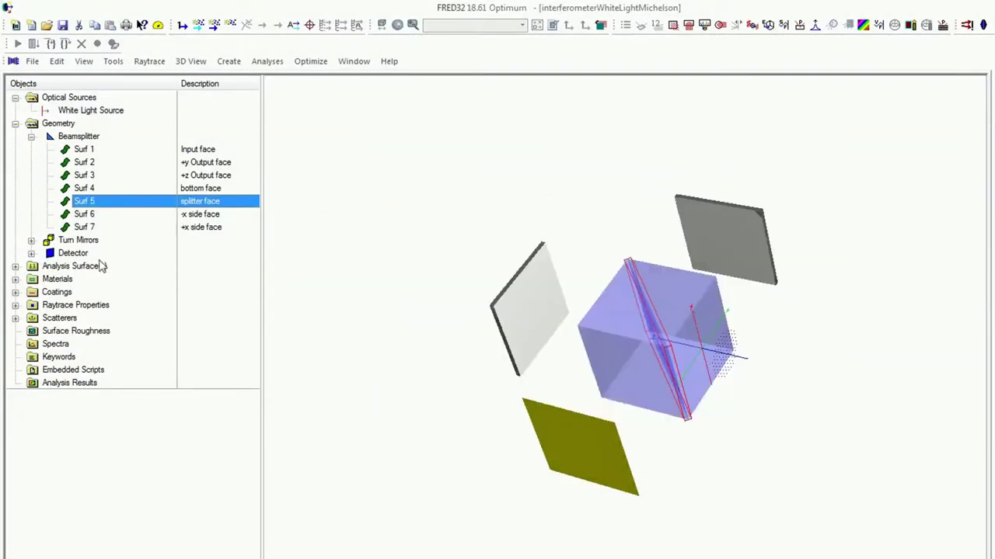
# Inspect the 50-50 coating: 0.5 reflected and 0.5 transmitted power at 0.5875618 µm
pyautogui.click(15, 292)
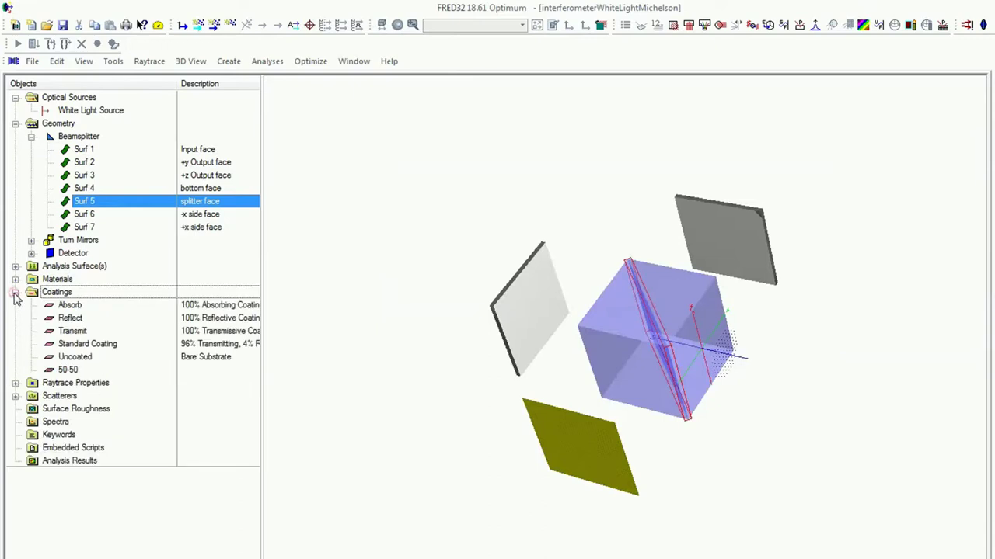
pyautogui.doubleClick(68, 371)
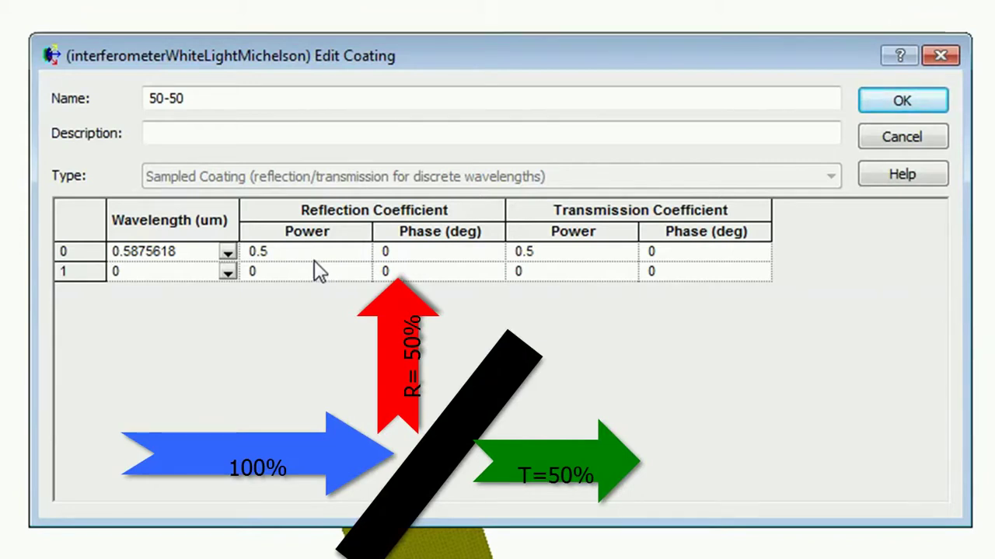
pyautogui.click(942, 58)
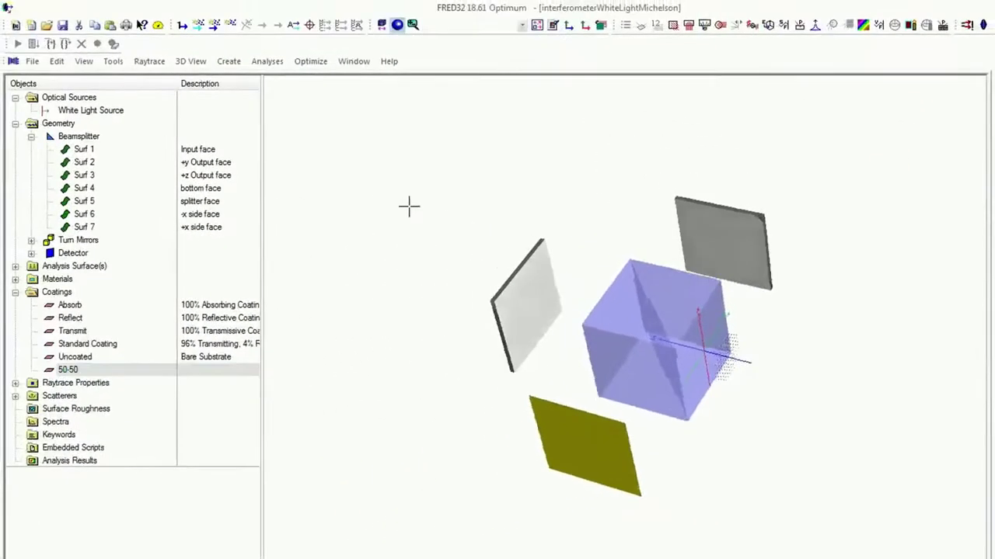
pyautogui.moveTo(409, 206); pyautogui.dragTo(420, 195)
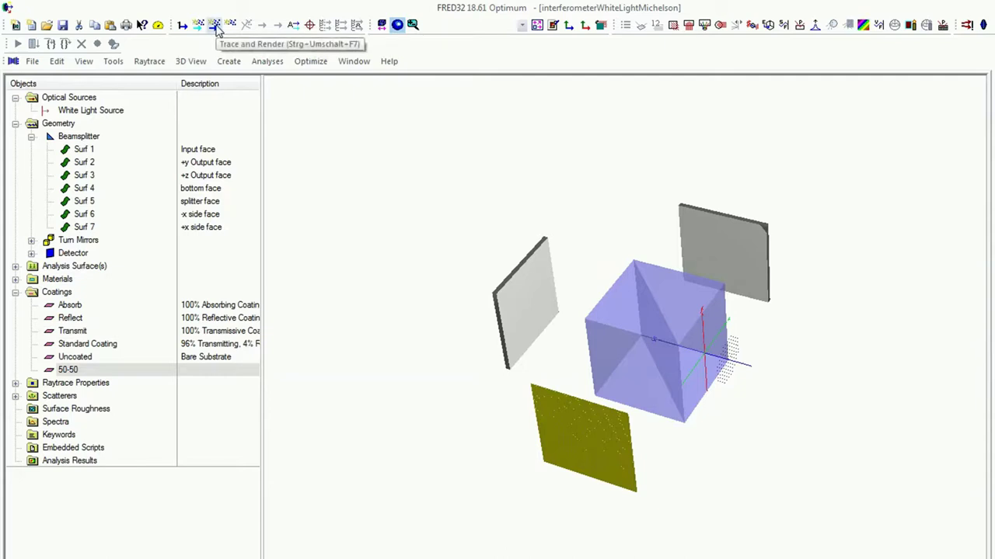
# Trace and render rays so the bundle splits toward both mirrors and the detector
pyautogui.click(215, 28)
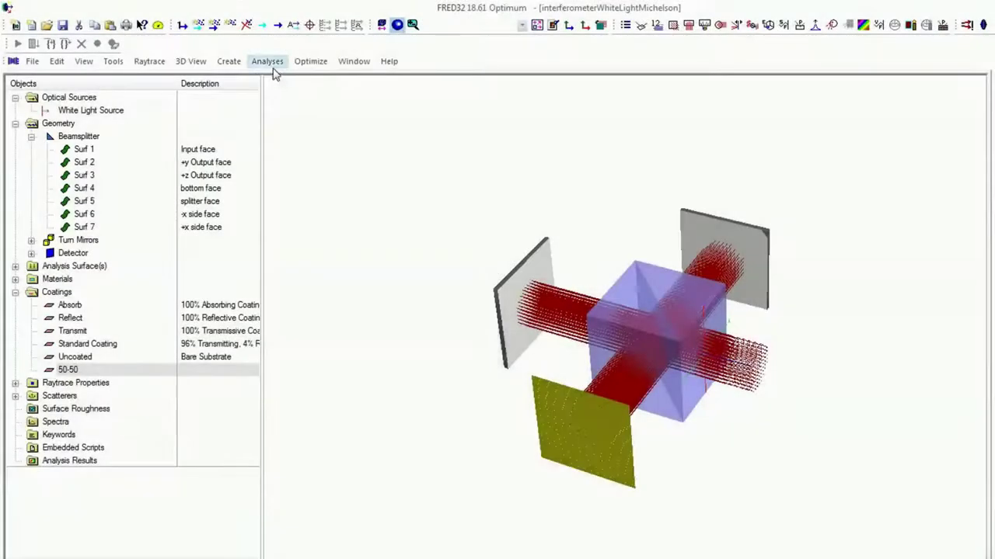
# Run an Irradiance Spread Function analysis on the .Analysis 1 surface
pyautogui.click(272, 62)
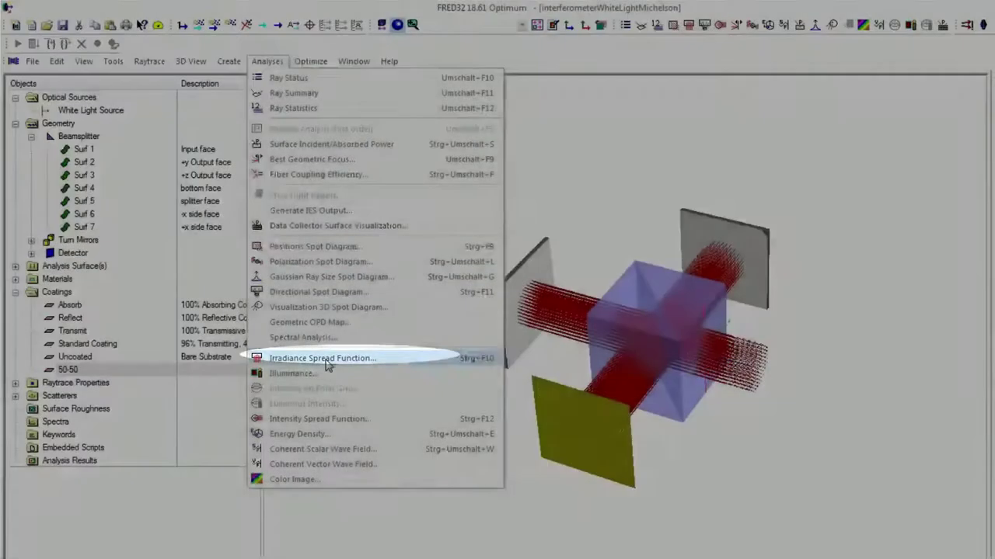
pyautogui.click(324, 358)
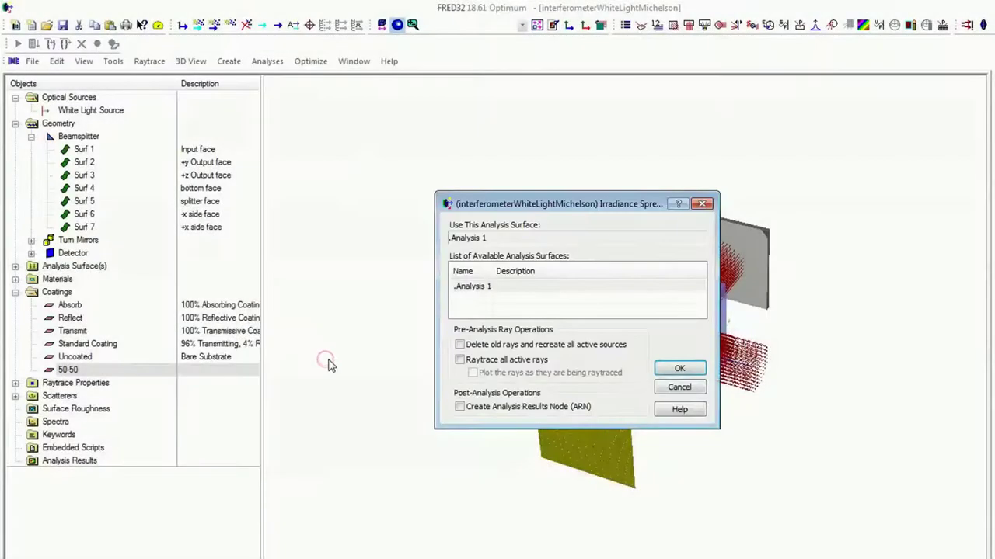
pyautogui.click(550, 287)
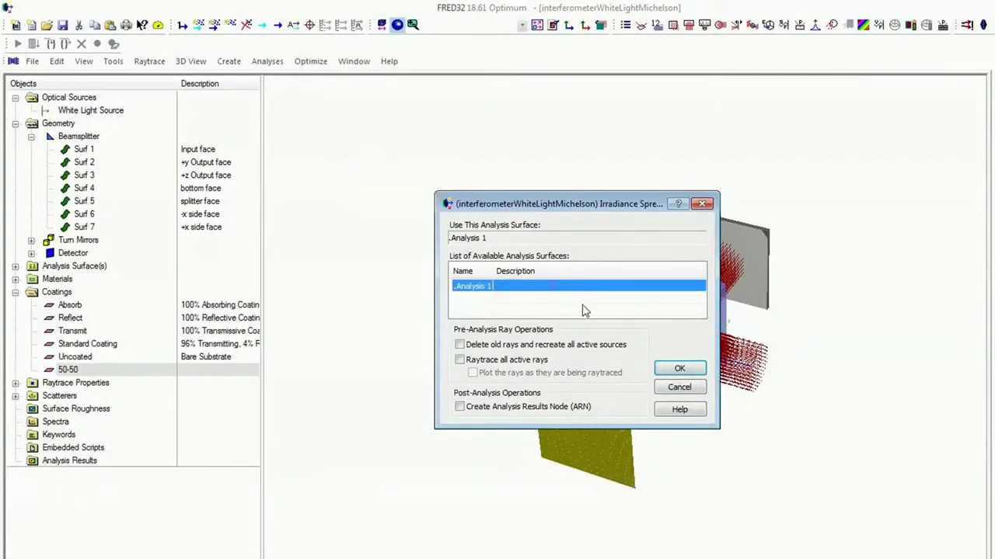
pyautogui.click(681, 369)
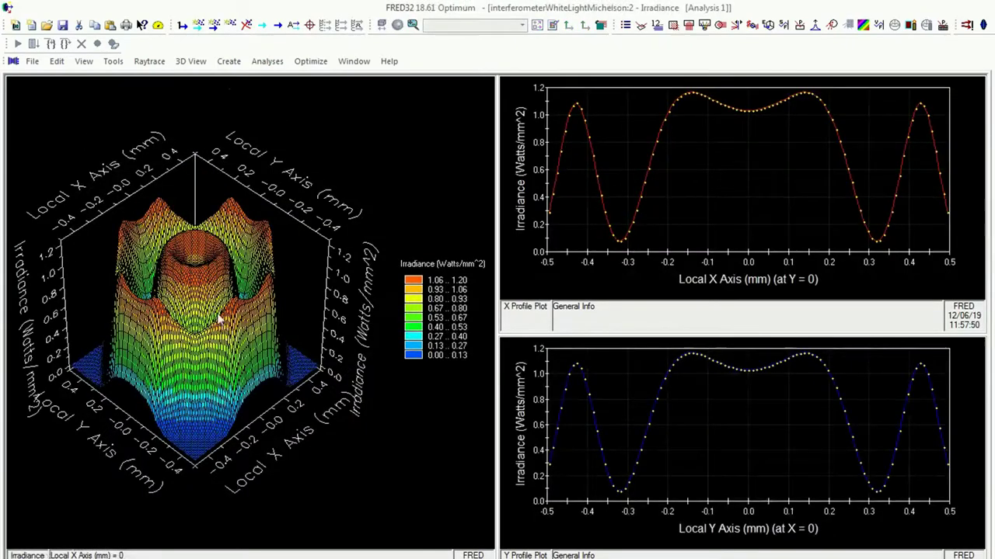
# Turn off Perspective View so the irradiance plot shows flat concentric fringe rings
pyautogui.moveTo(214, 310); pyautogui.dragTo(253, 331)
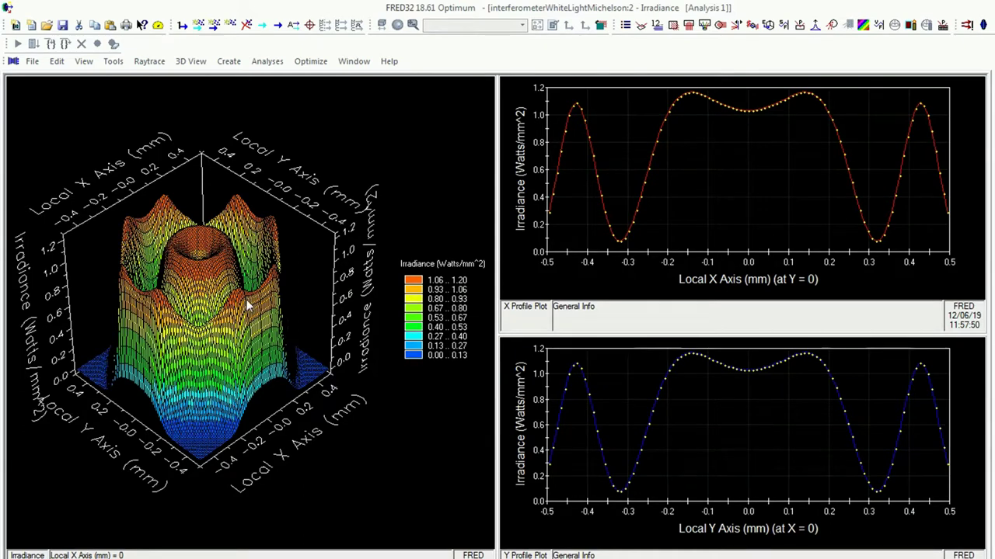
pyautogui.rightClick(252, 351)
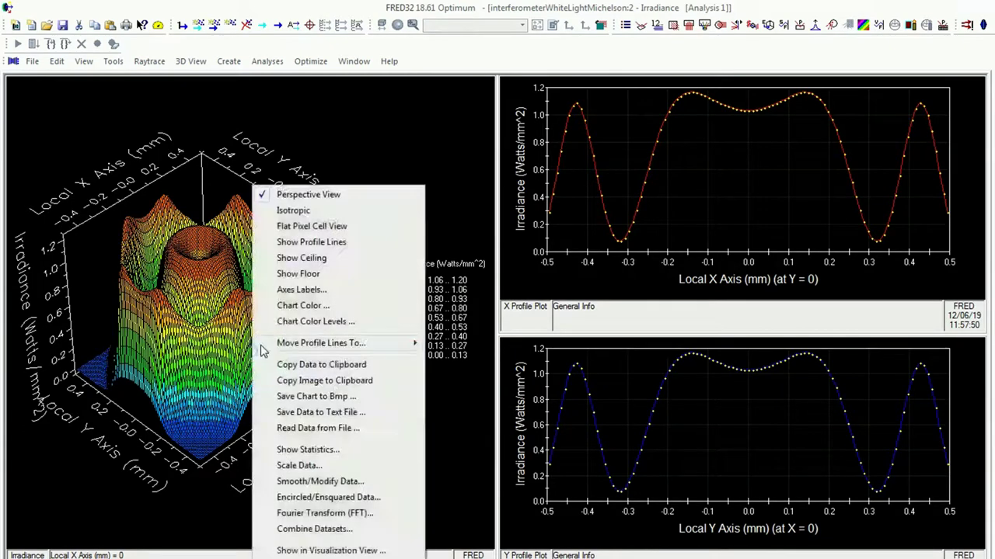
pyautogui.click(325, 195)
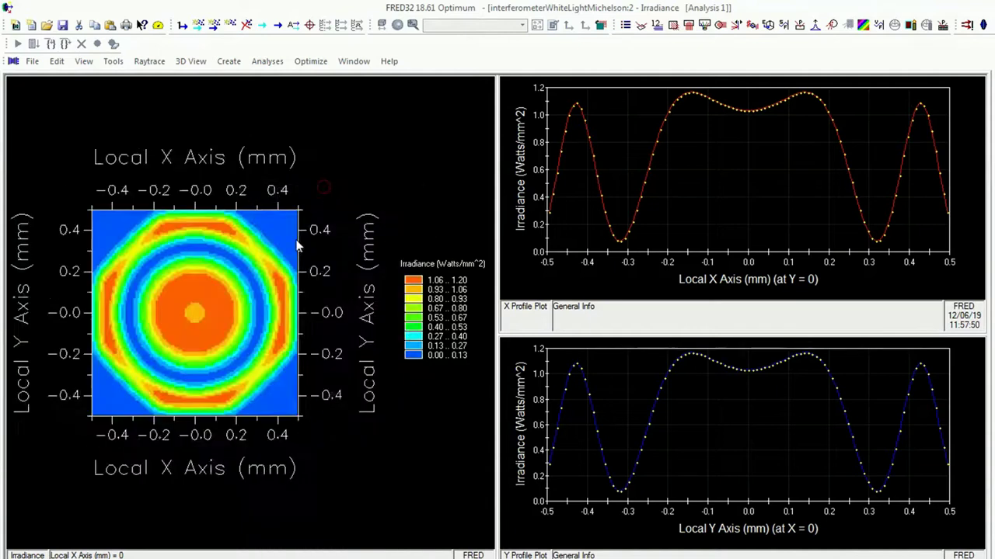
pyautogui.rightClick(217, 339)
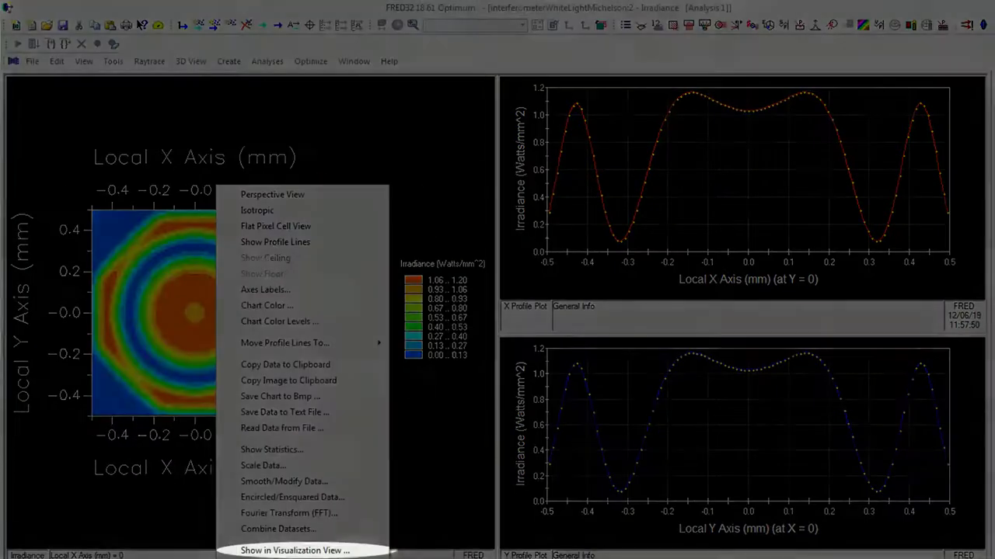
# Show the irradiance fringe map on the detector plane in the 3D visualization view
pyautogui.click(292, 551)
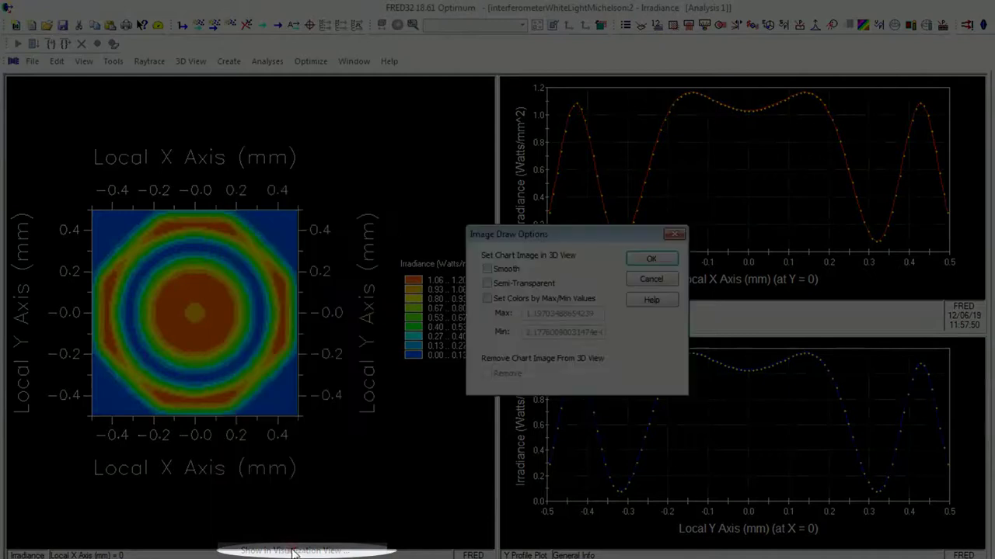
pyautogui.click(653, 262)
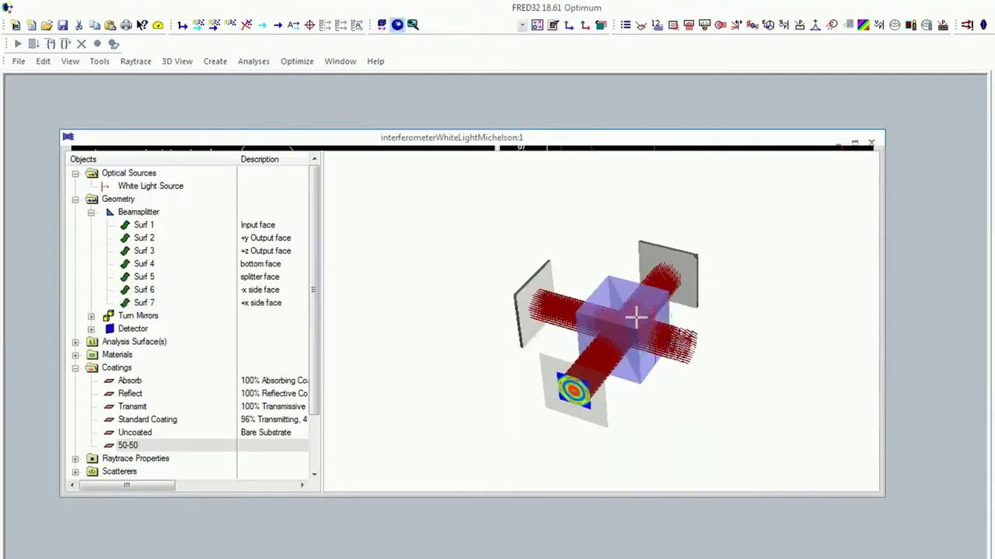
pyautogui.moveTo(637, 318); pyautogui.dragTo(644, 310)
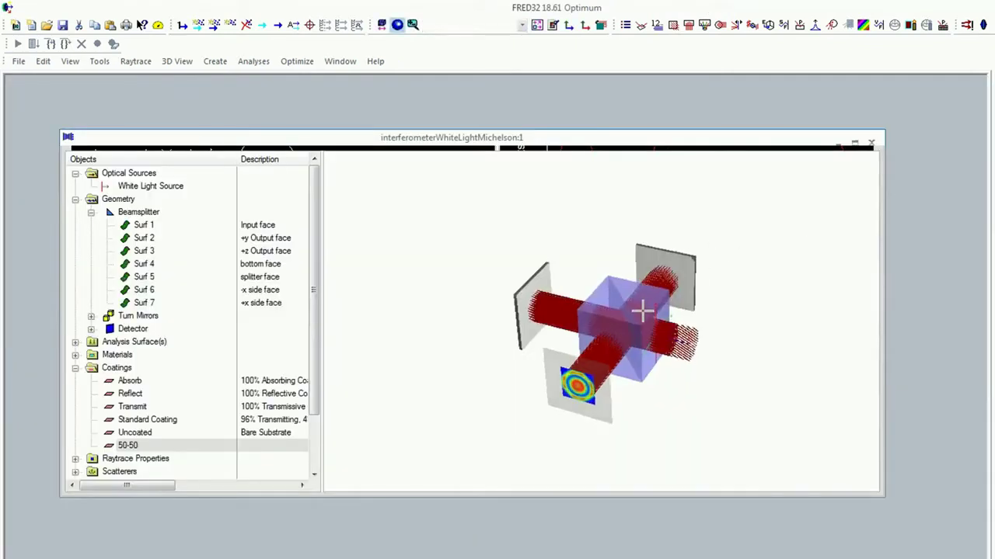
# Select the 50-50 coating in the Coatings tree
pyautogui.rightClick(118, 376)
pyautogui.click(111, 419)
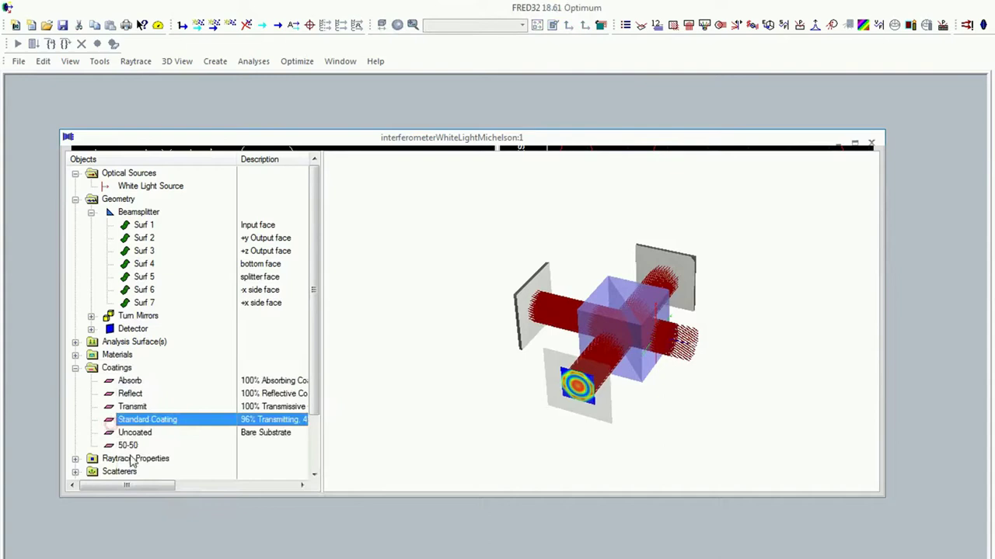
pyautogui.click(131, 447)
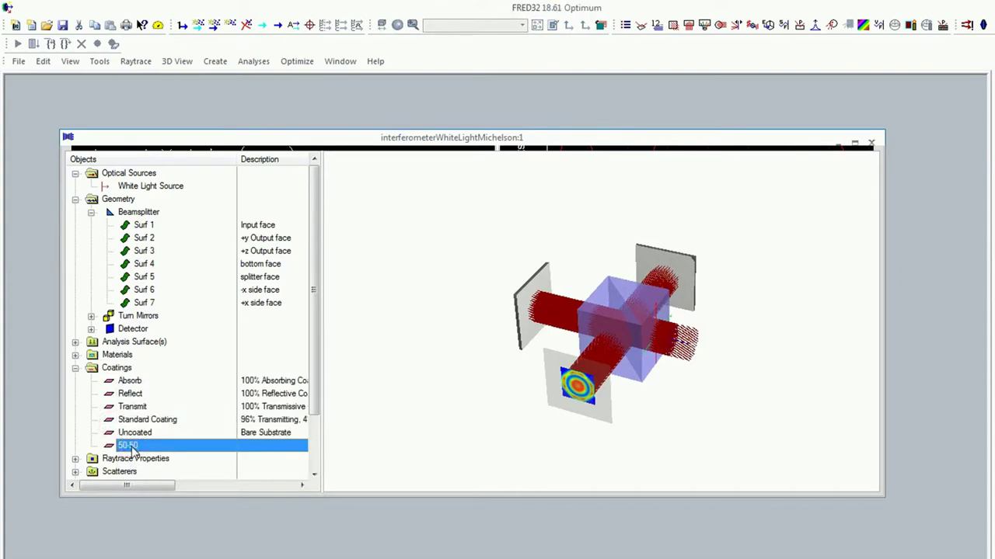
# Set the 50-50 coating's Reflection Power to 0.7 and Transmission Power to 0.3
pyautogui.doubleClick(131, 447)
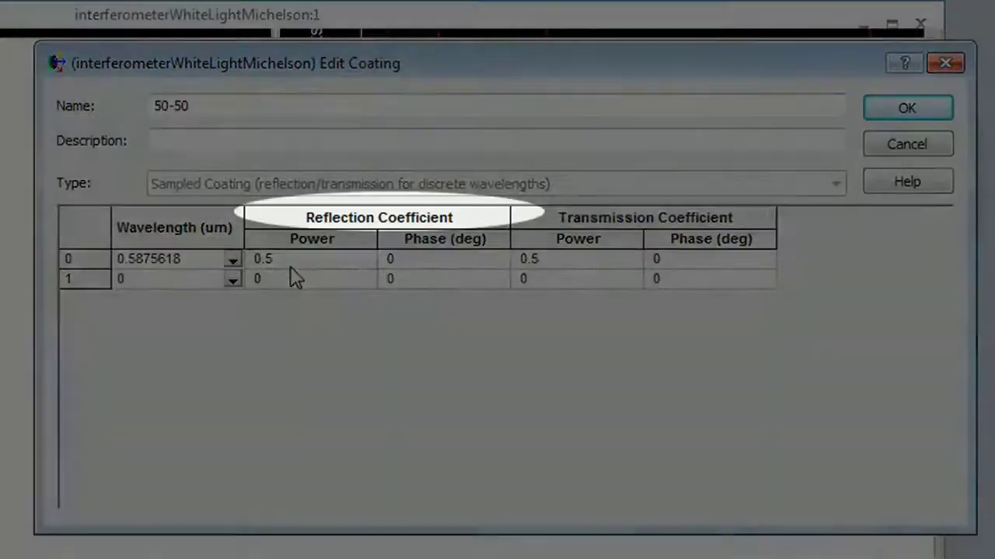
pyautogui.click(305, 264)
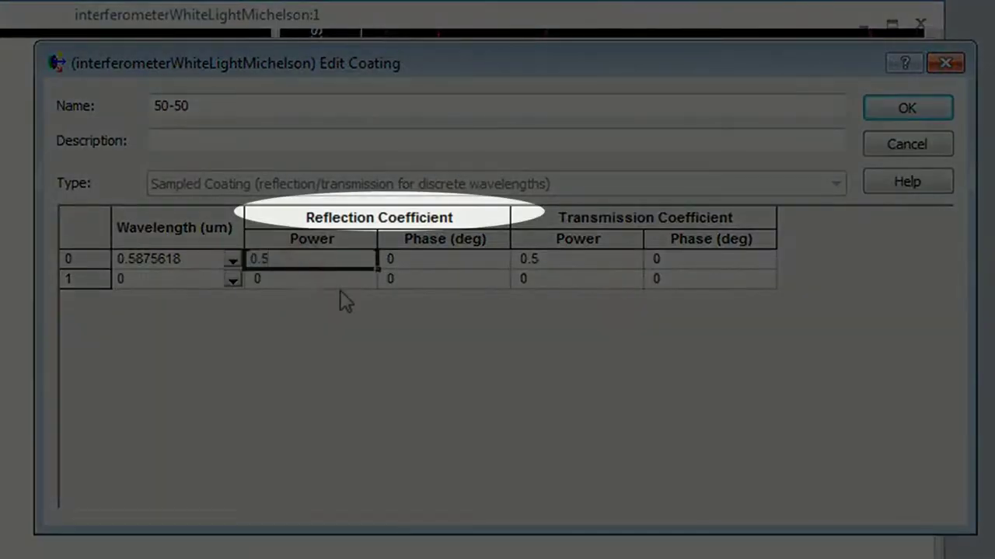
pyautogui.press('BackSpace')
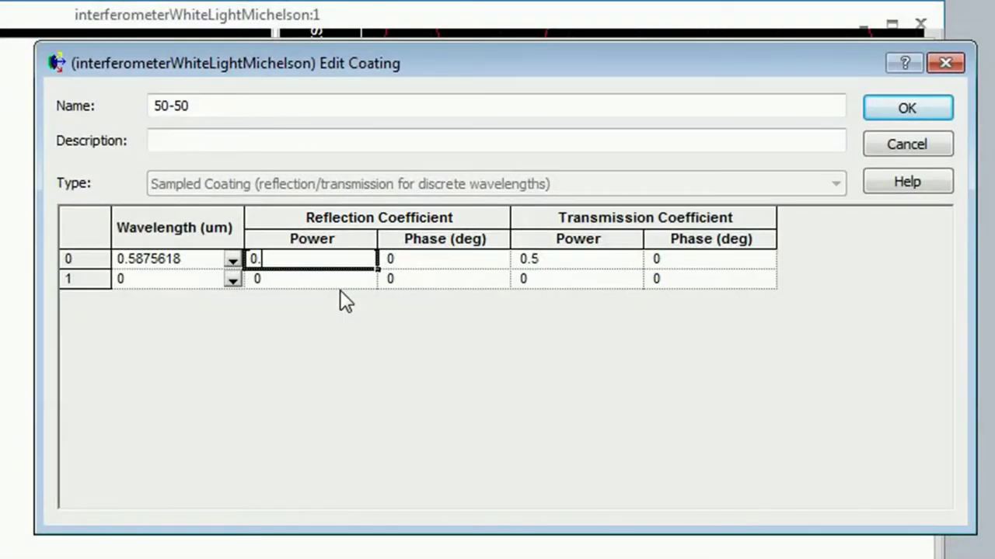
pyautogui.write('7')
pyautogui.click(569, 258)
pyautogui.click(569, 259)
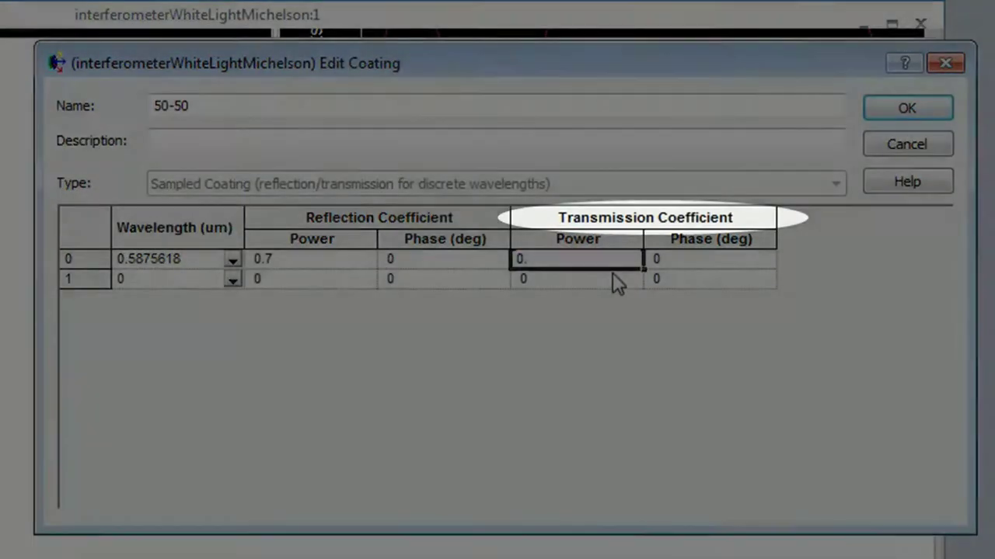
pyautogui.write('3')
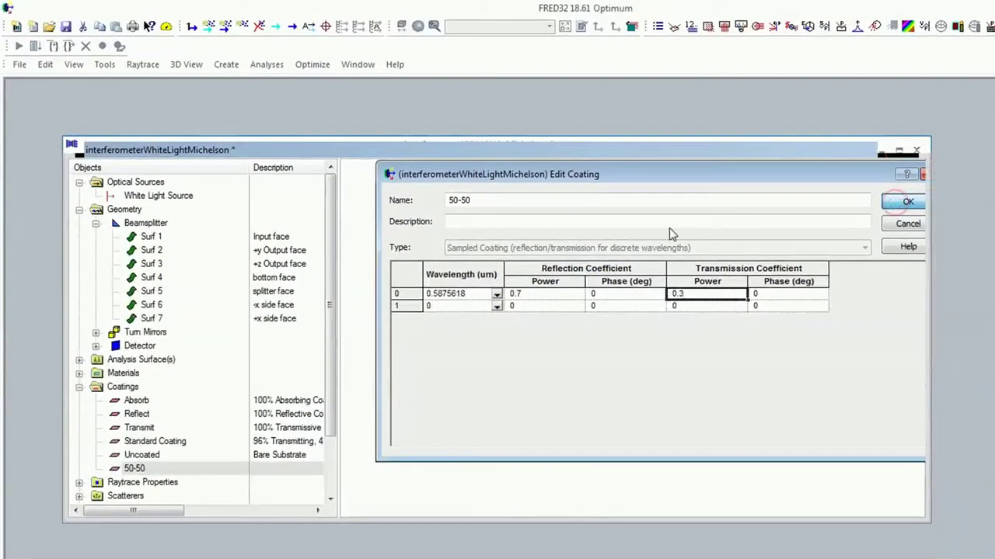
pyautogui.click(895, 184)
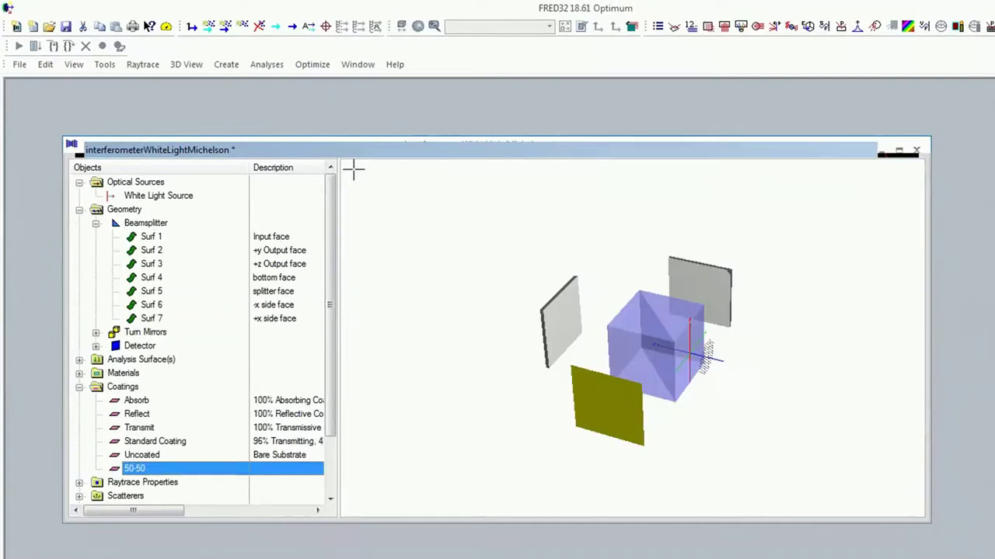
# After glancing at the Uncoated coating, rename the 50-50 coating to '70-30'
pyautogui.doubleClick(167, 455)
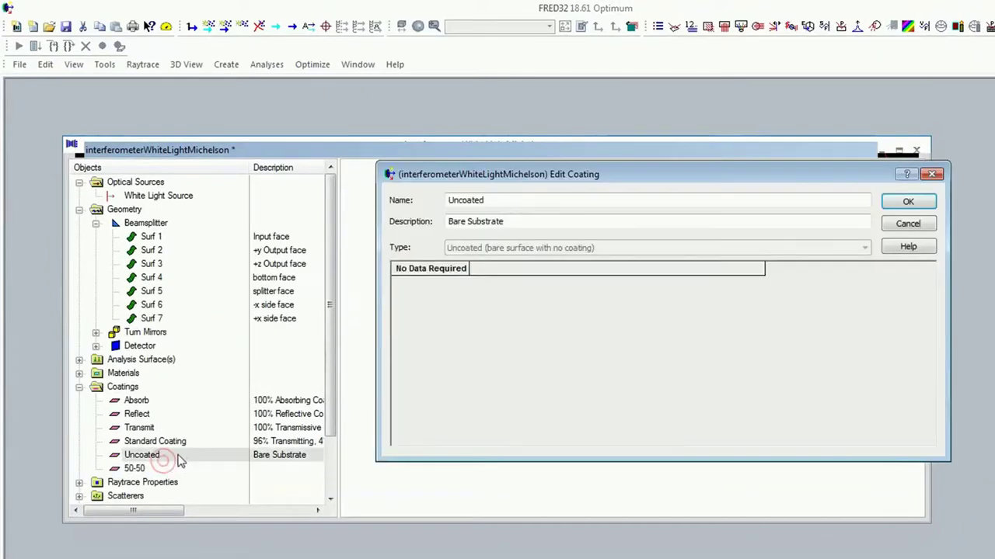
pyautogui.click(932, 174)
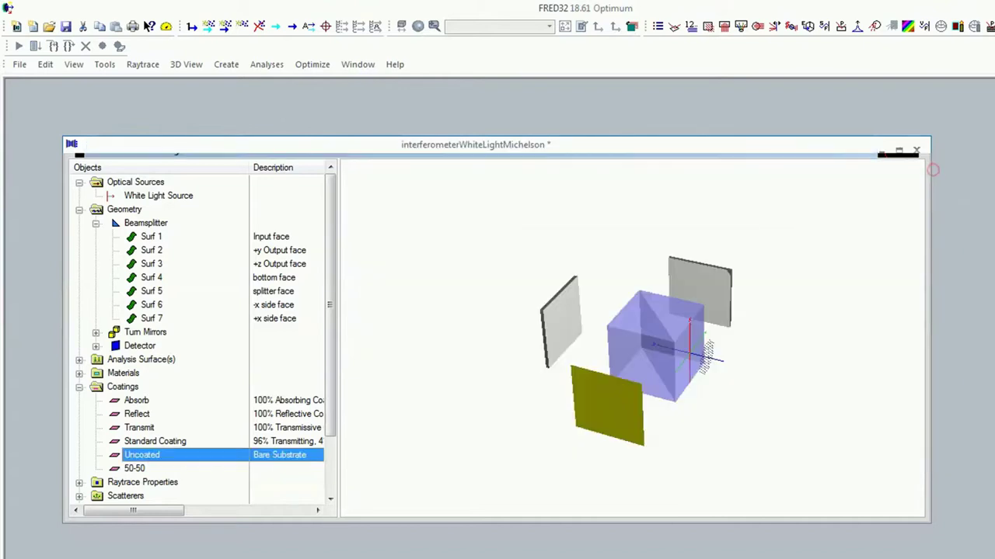
pyautogui.doubleClick(139, 468)
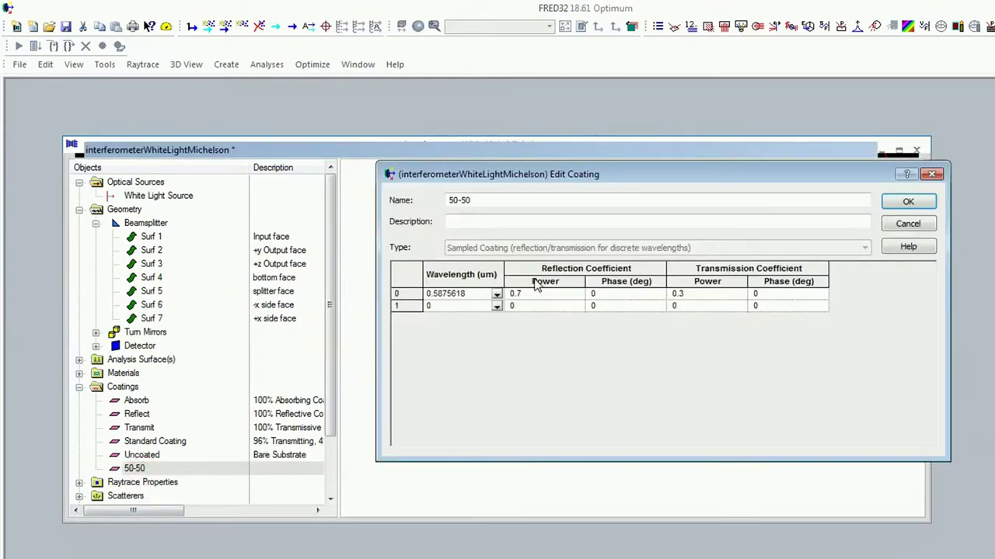
pyautogui.click(538, 205)
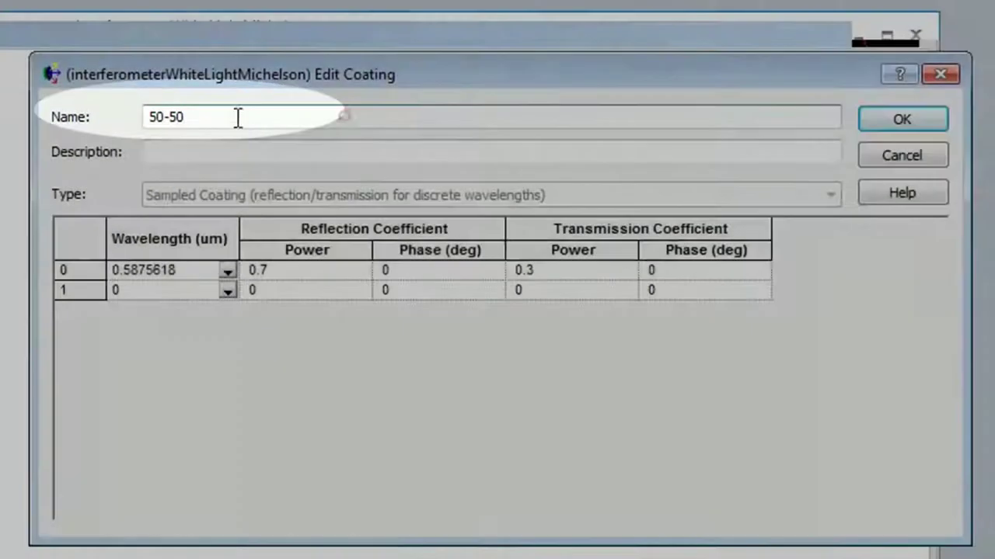
pyautogui.doubleClick(344, 116)
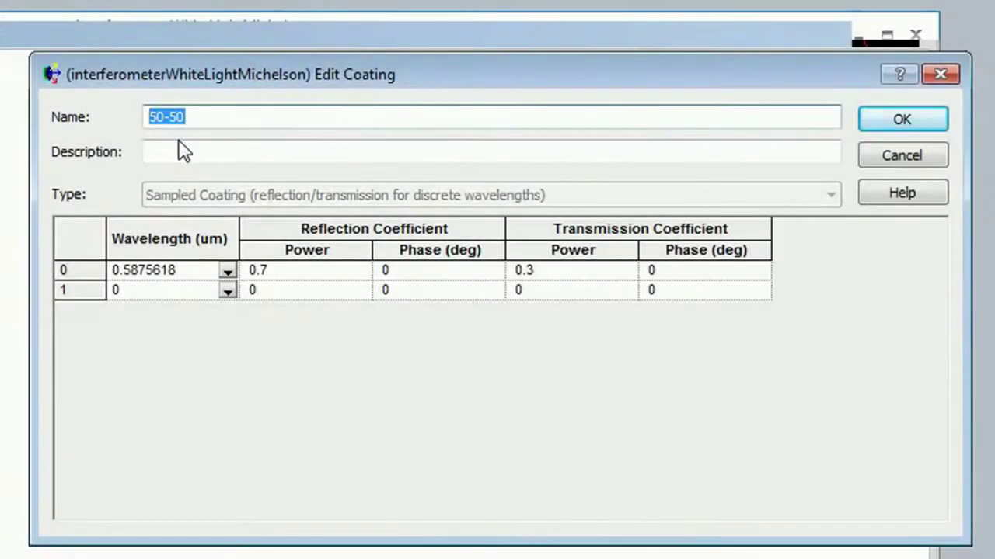
pyautogui.press('BackSpace')
pyautogui.write('70')
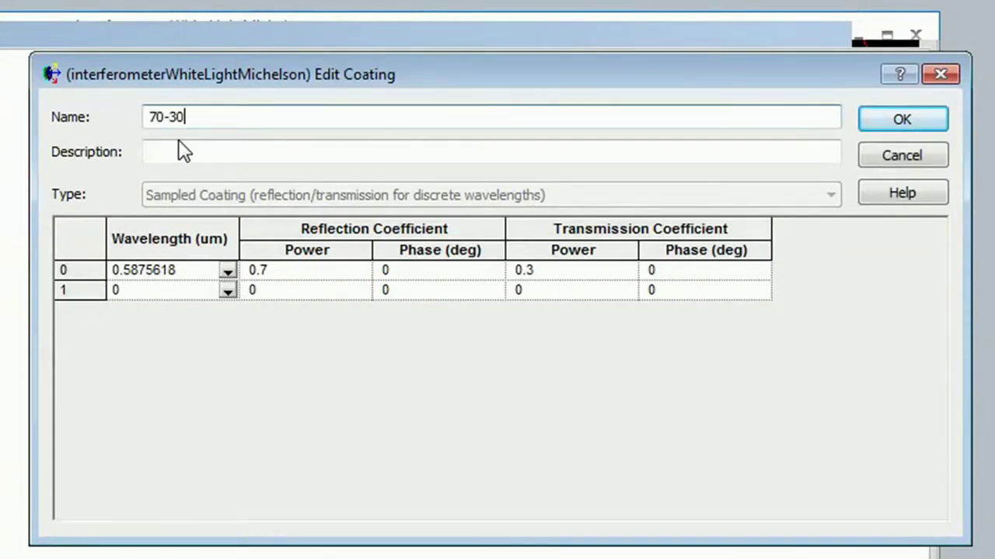
pyautogui.click(883, 116)
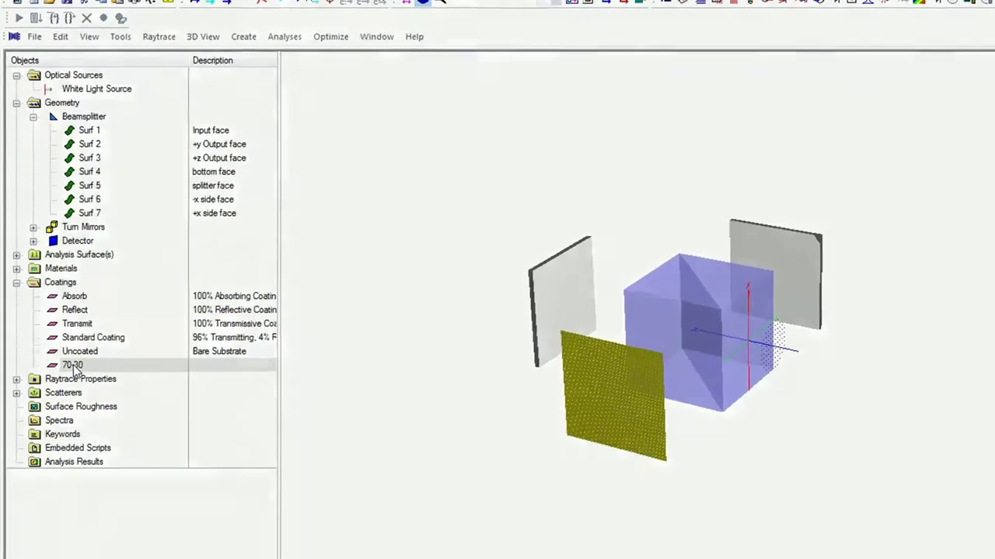
# Plot the 70-30 coating's average transmission, flat at 0.3 over 0.40–0.67 µm at 0°
pyautogui.rightClick(70, 379)
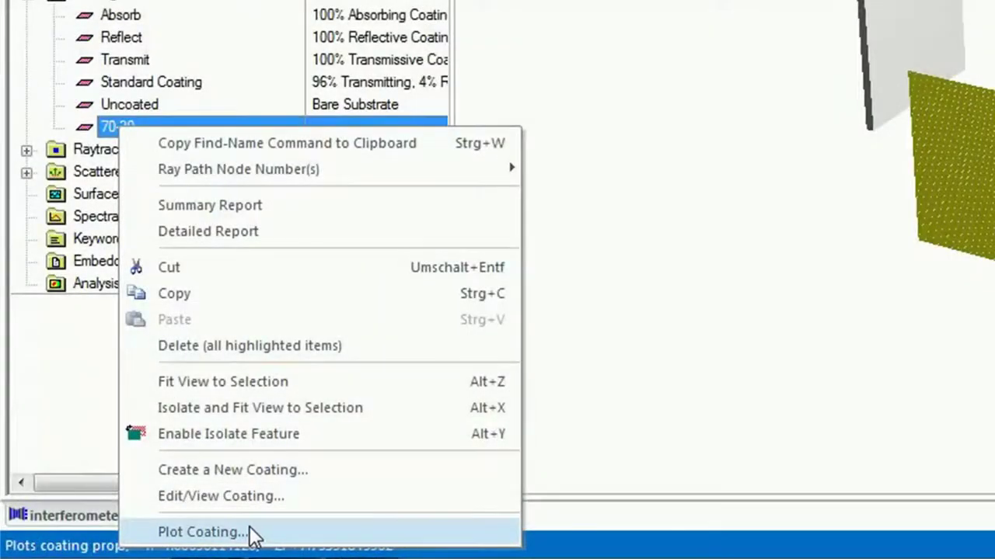
pyautogui.click(253, 533)
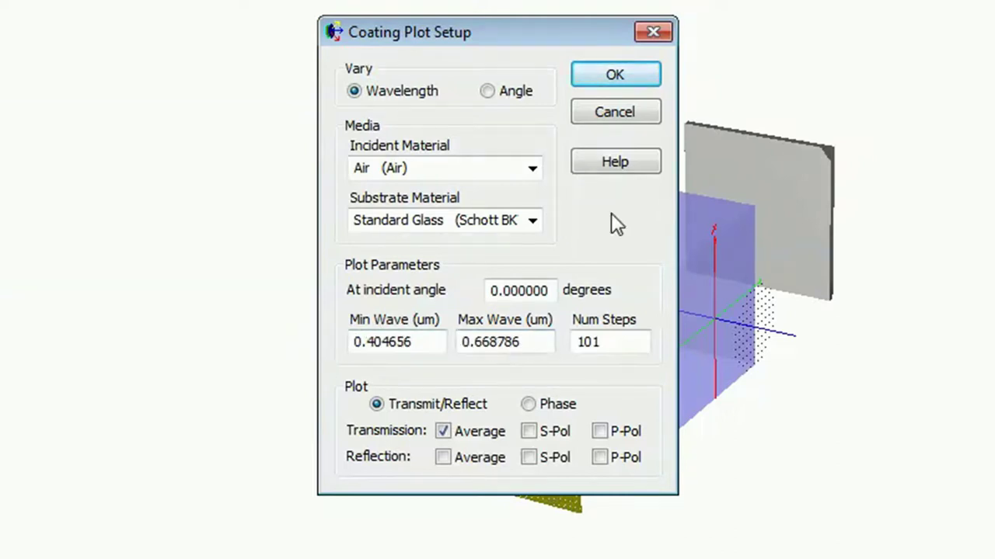
pyautogui.click(619, 61)
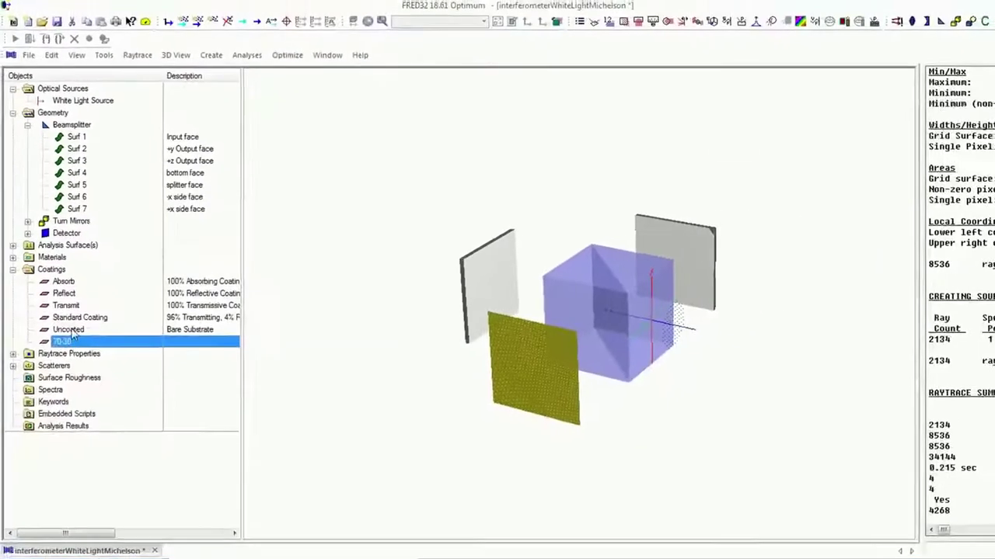
# Plot the 70-30 coating with Reflection Average added, then enlarge the interferometer document window
pyautogui.rightClick(65, 341)
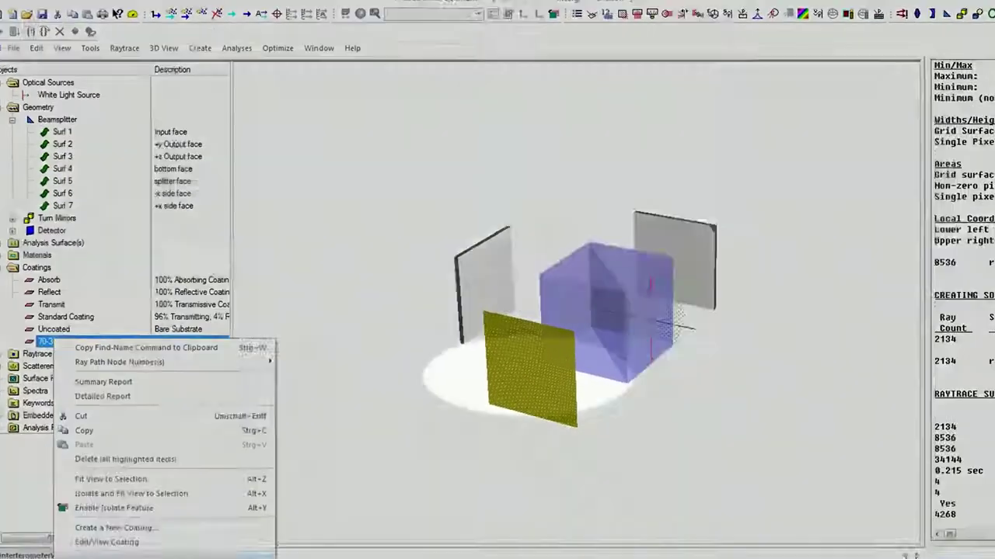
pyautogui.click(114, 554)
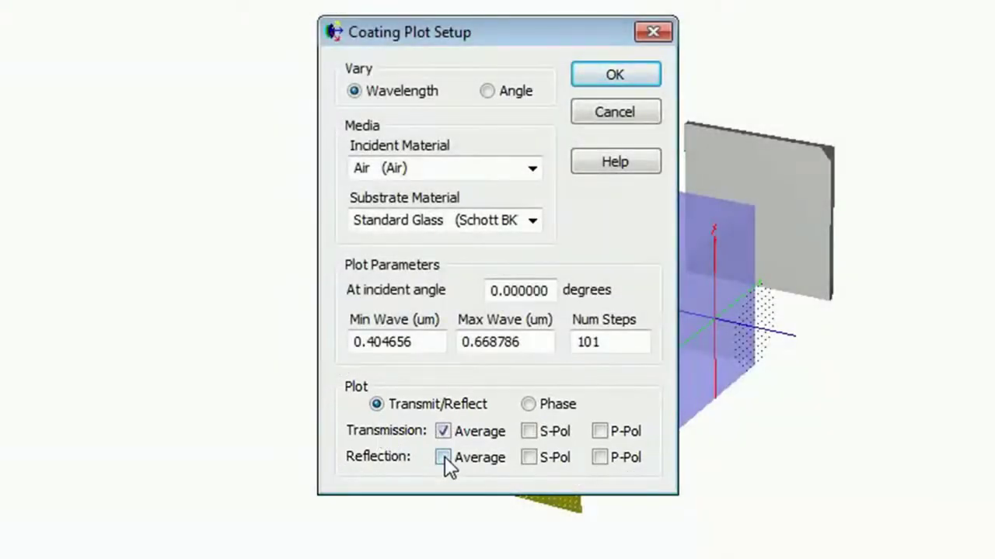
pyautogui.click(442, 457)
pyautogui.click(611, 79)
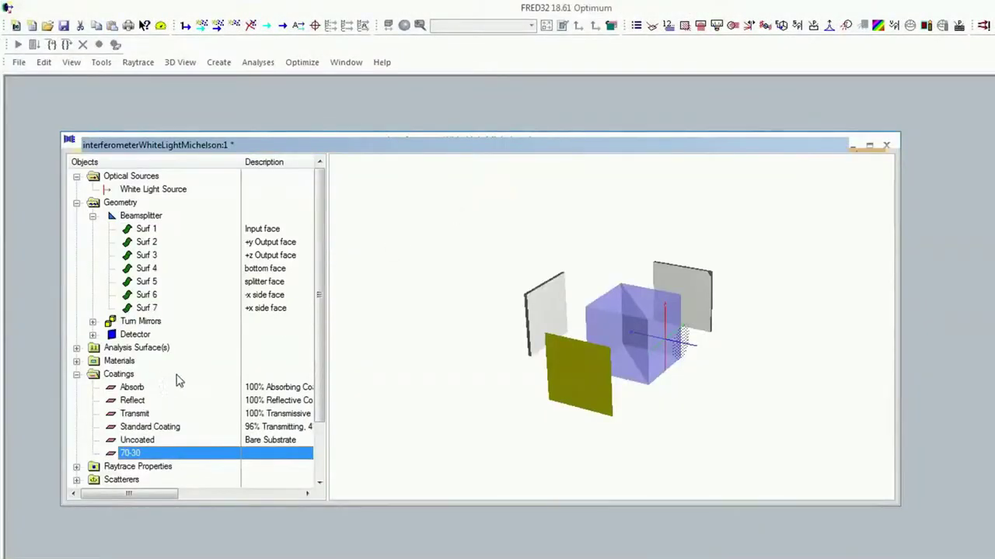
pyautogui.click(869, 146)
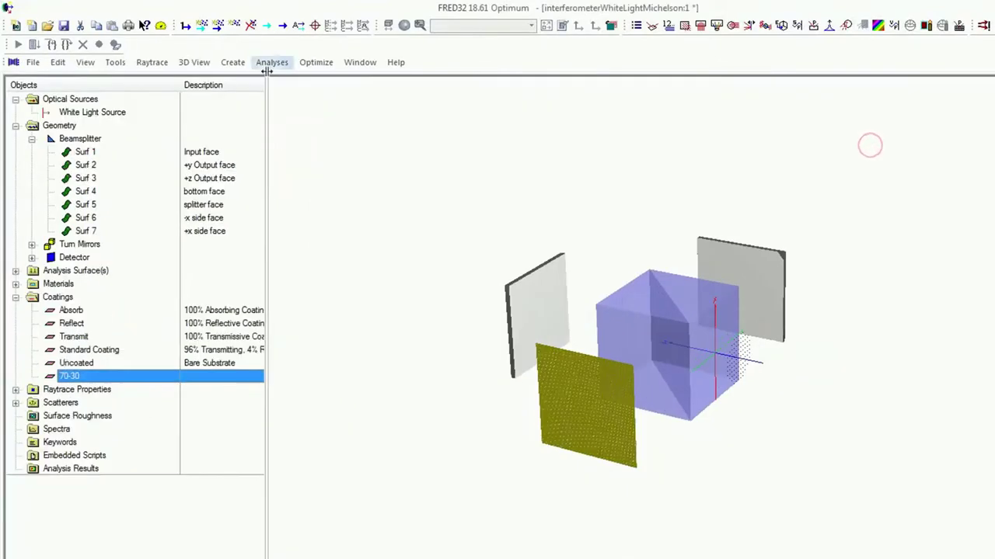
# Raytrace the interferometer and run the Irradiance Spread Function analysis with default settings
pyautogui.click(218, 28)
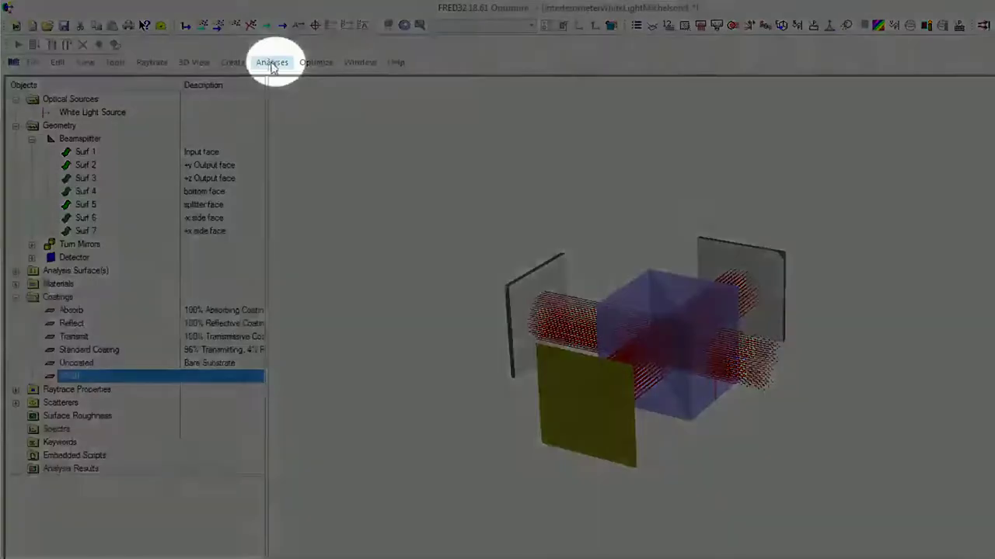
pyautogui.click(272, 64)
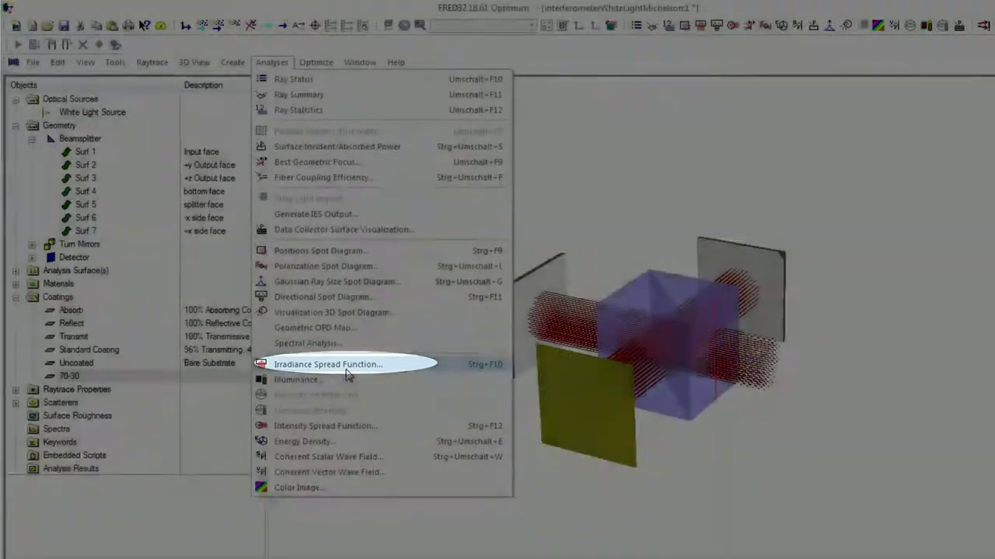
pyautogui.click(346, 371)
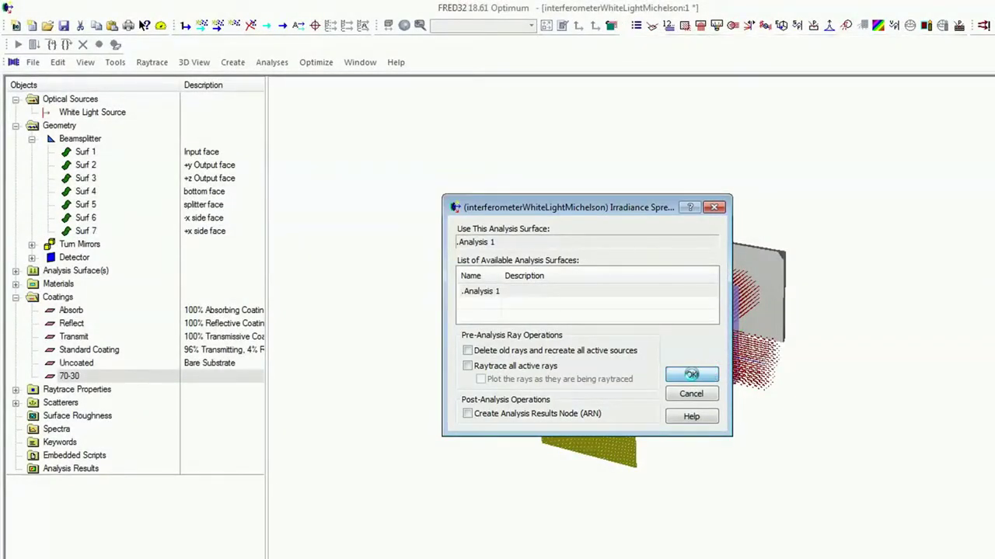
pyautogui.press('Return')
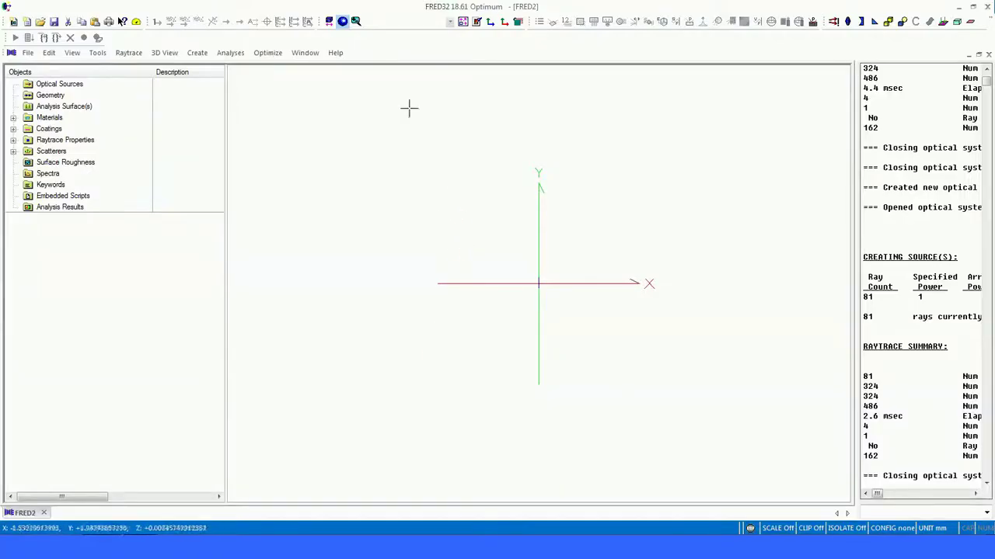
# Open the coating3layerAR sample from the Coatings folder via Help > Browse Sample Files
pyautogui.click(335, 52)
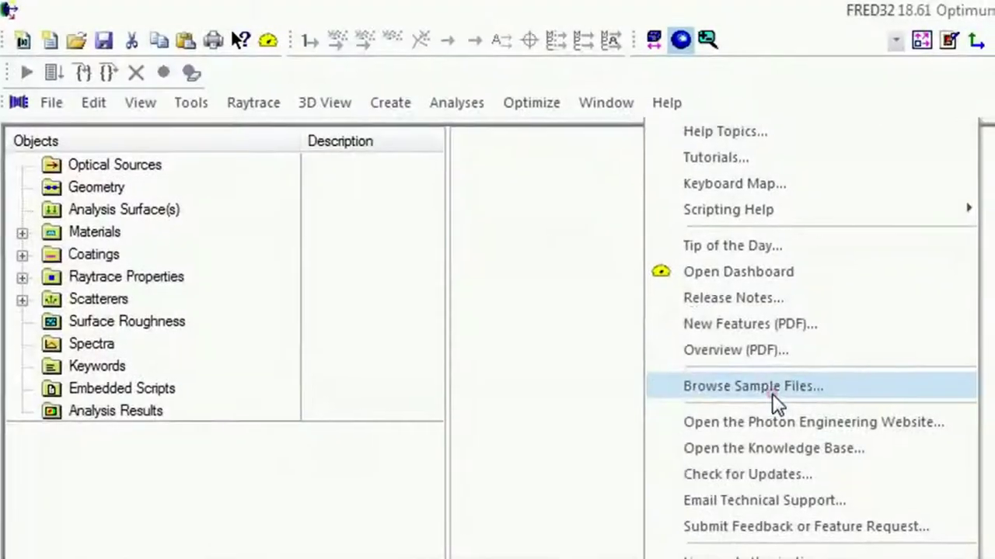
pyautogui.click(412, 211)
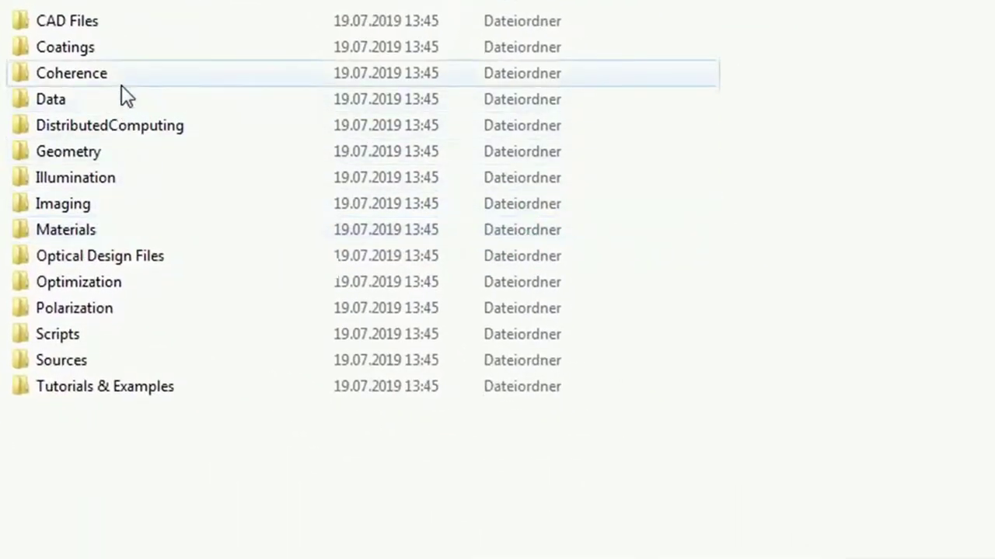
pyautogui.doubleClick(128, 47)
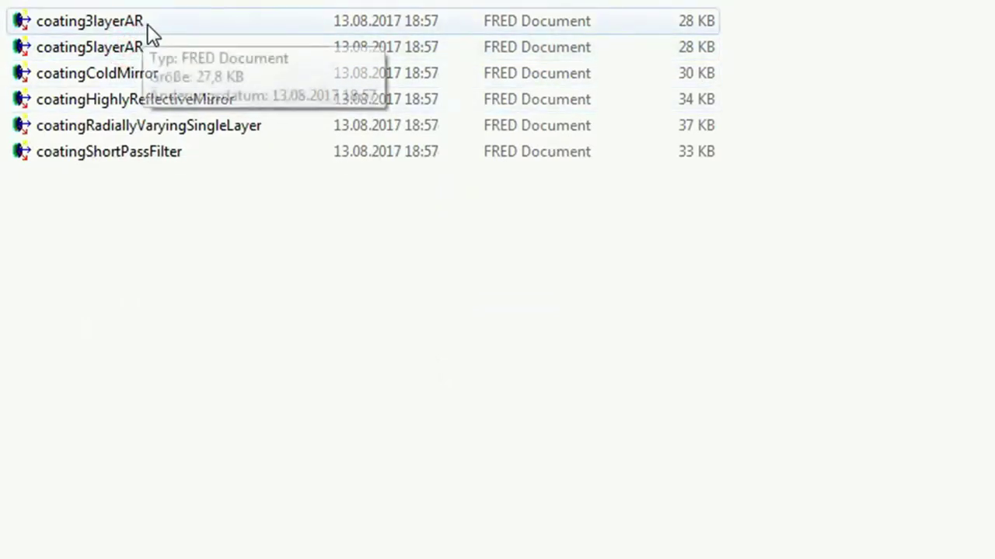
pyautogui.doubleClick(157, 22)
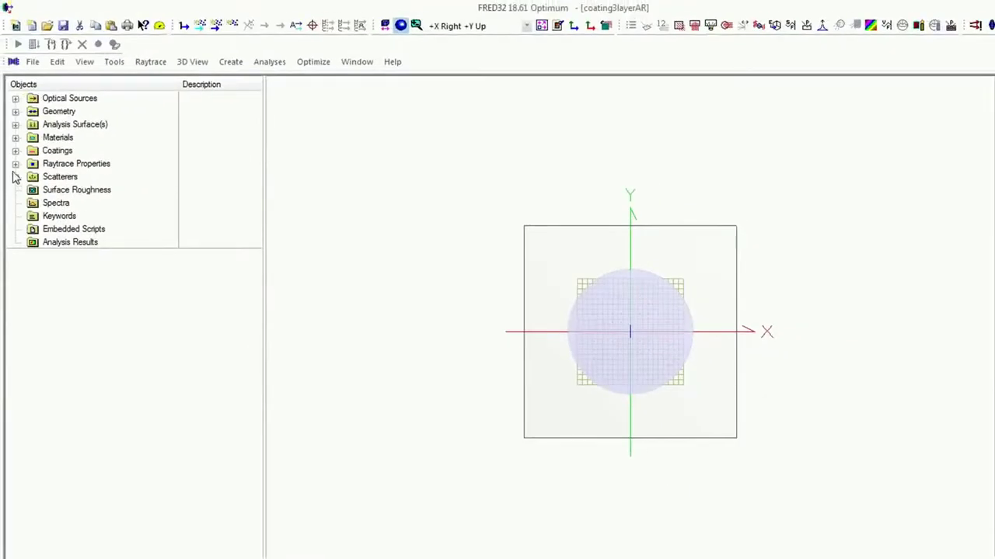
# View the 3 layer AR coating's layers, then expand Materials to show SiO2, Al2O3 and ZrO2
pyautogui.click(16, 151)
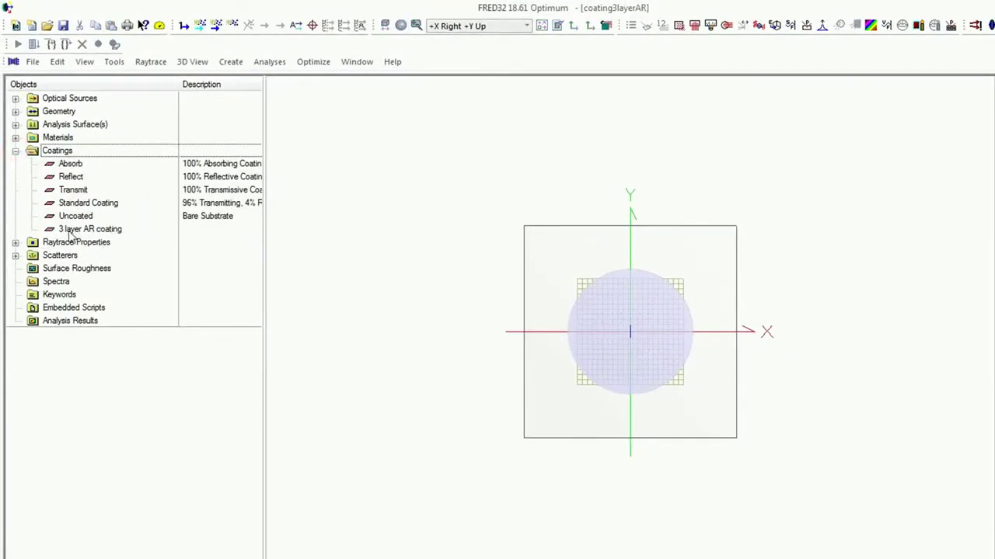
pyautogui.doubleClick(89, 229)
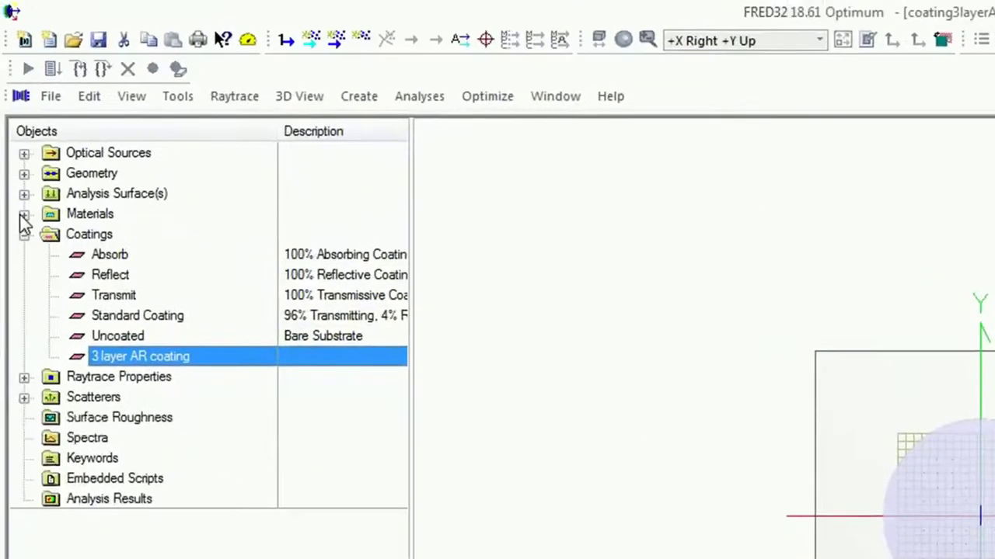
pyautogui.click(25, 215)
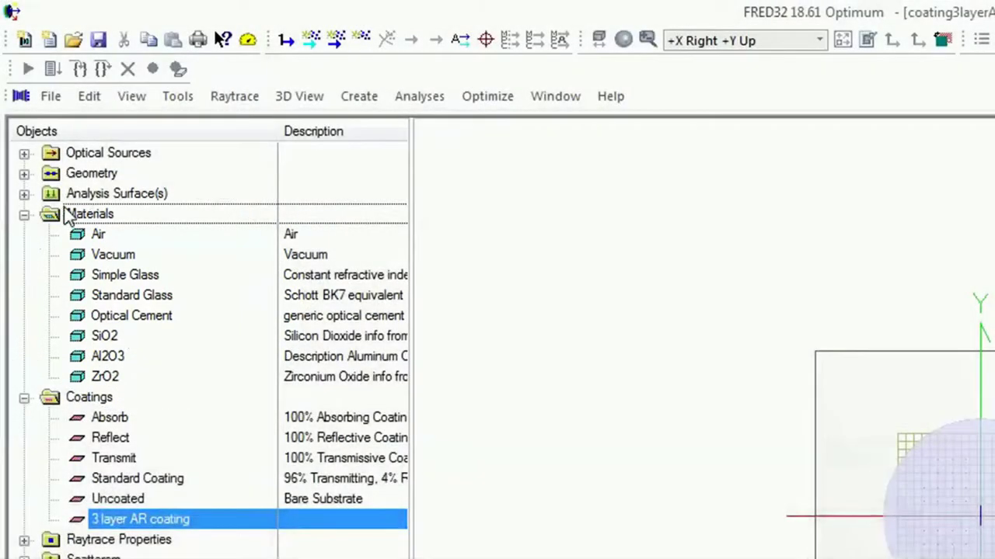
# Open a new material from the Materials folder and close it without saving
pyautogui.click(88, 216)
pyautogui.rightClick(91, 220)
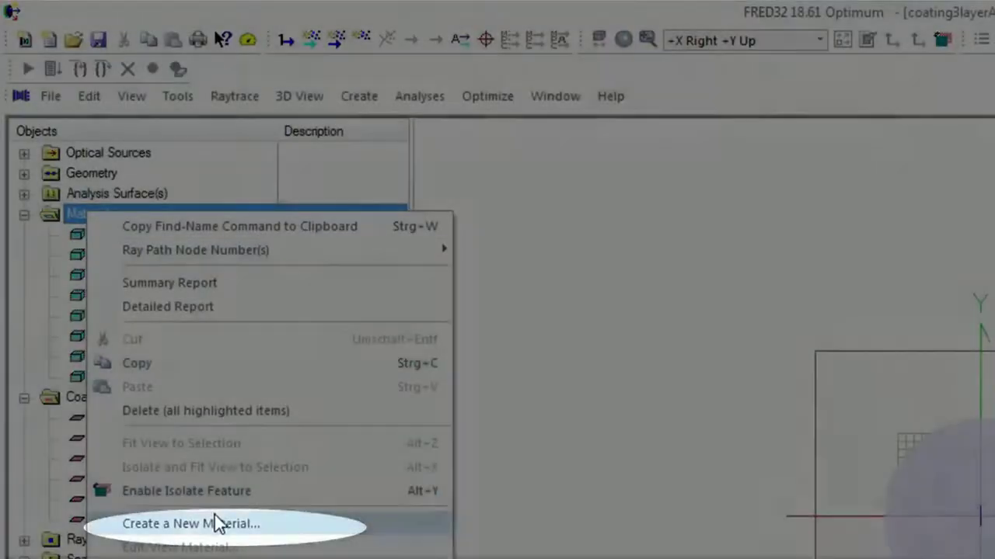
pyautogui.click(213, 523)
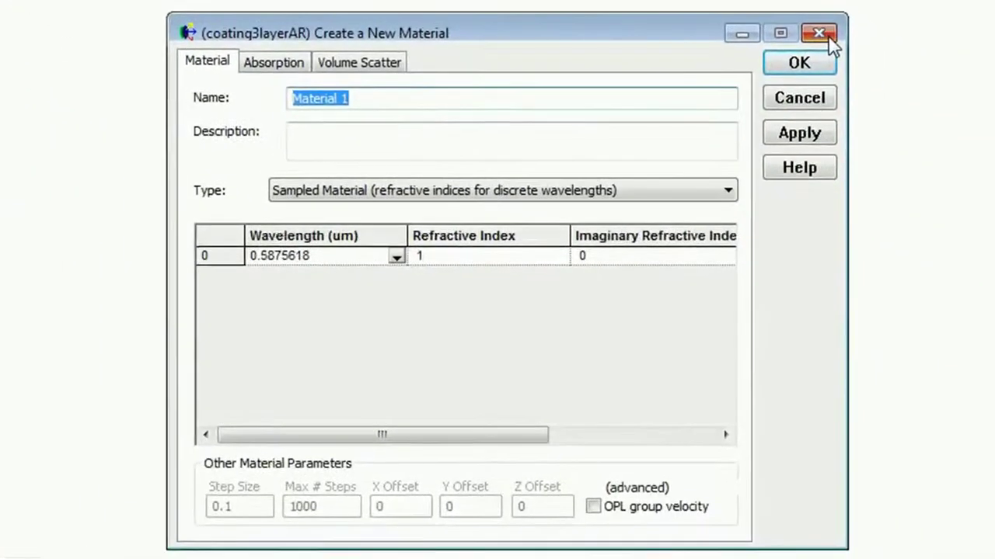
pyautogui.click(821, 28)
# Browse the Custom glass catalog without adding a material, then collapse the Materials list
pyautogui.rightClick(35, 136)
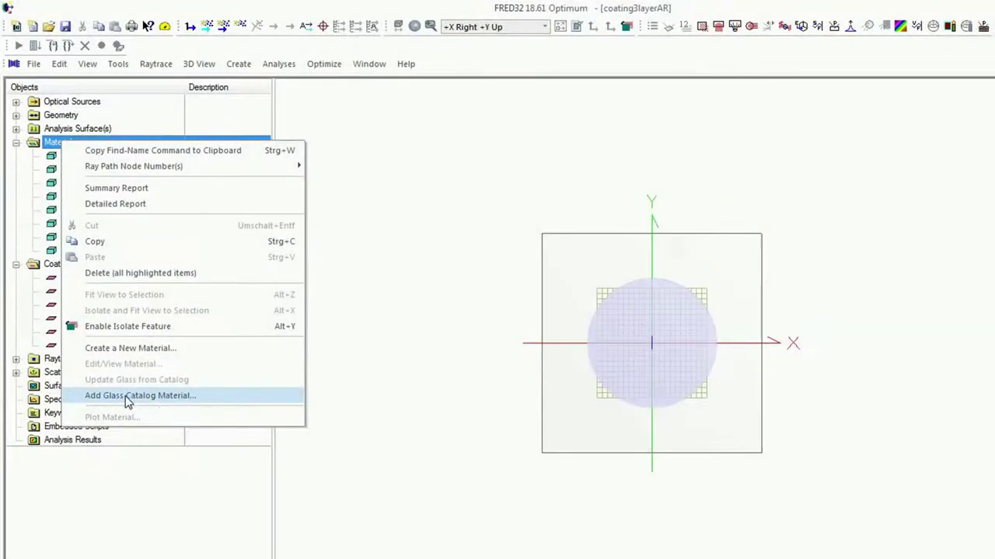
pyautogui.click(153, 399)
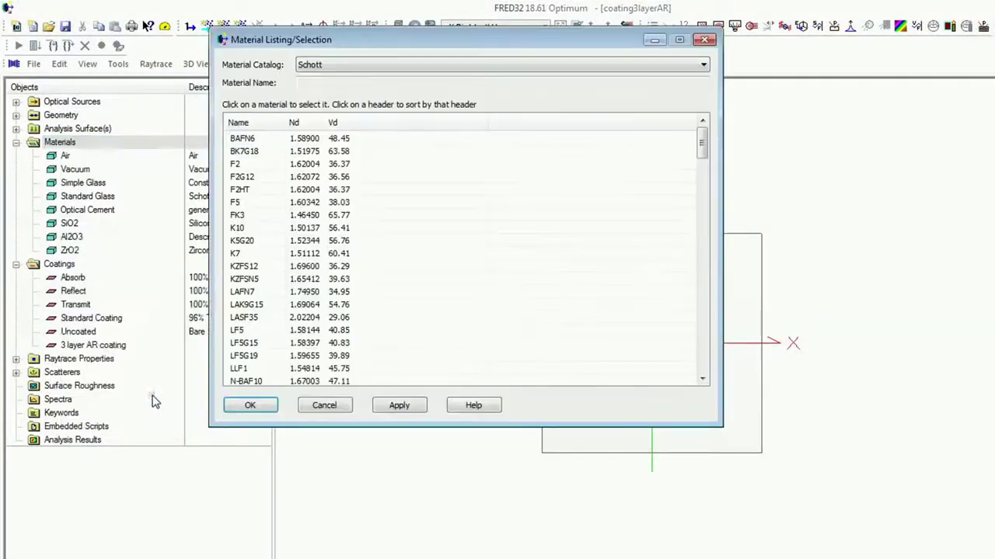
pyautogui.click(401, 68)
pyautogui.click(328, 216)
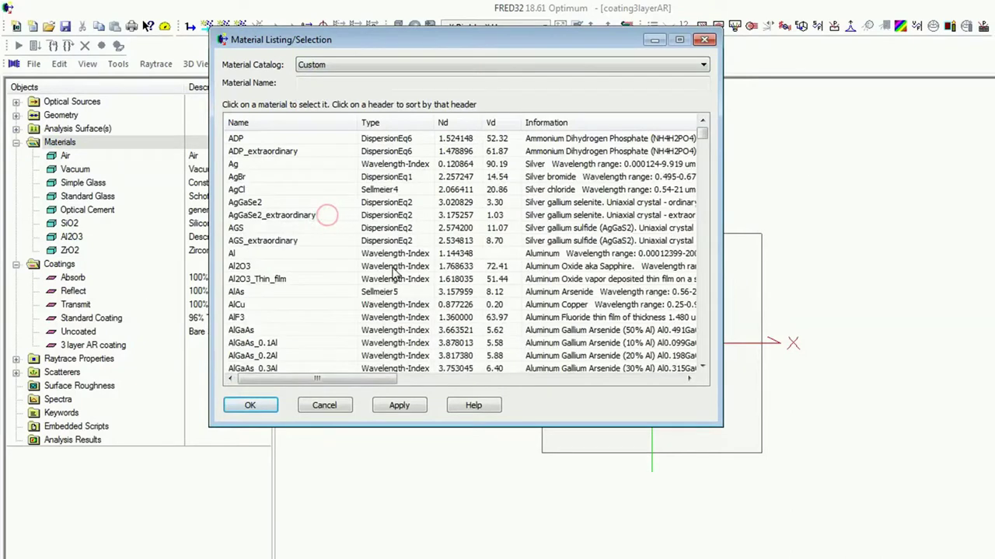
pyautogui.moveTo(703, 137); pyautogui.dragTo(707, 194)
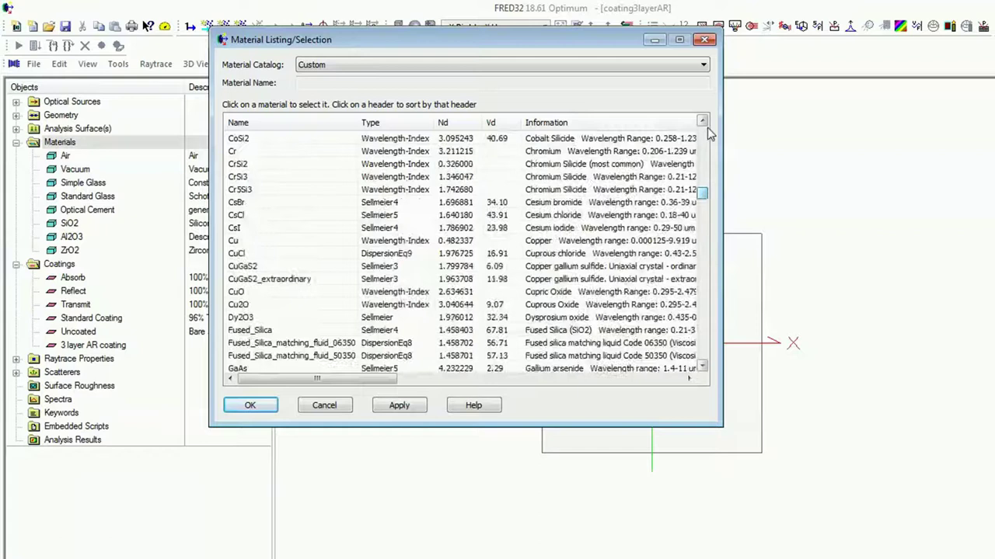
pyautogui.click(704, 39)
pyautogui.click(16, 143)
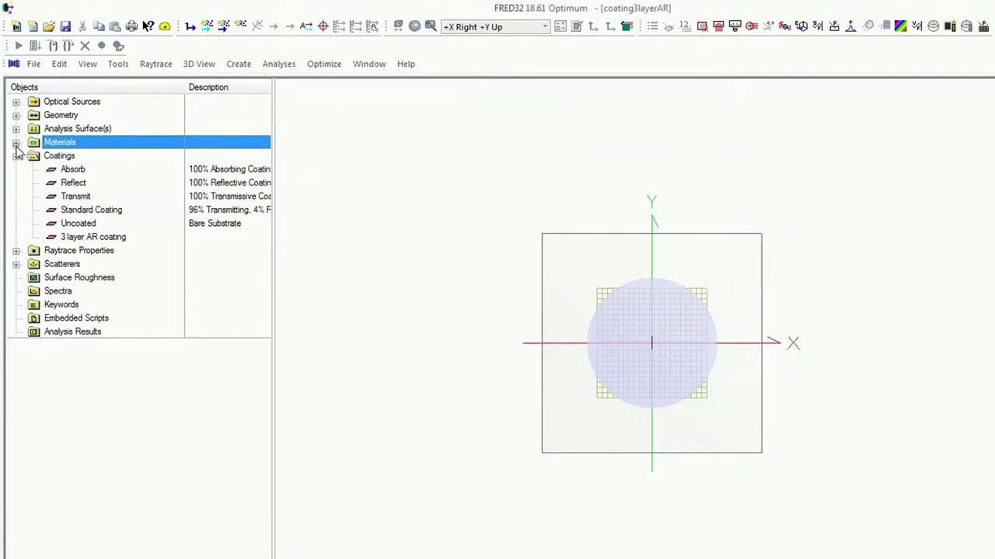
# Insert a new Al2O3 layer of 0.25 waves ahead of the SiO2 layer in the 3 layer AR coating
pyautogui.doubleClick(76, 237)
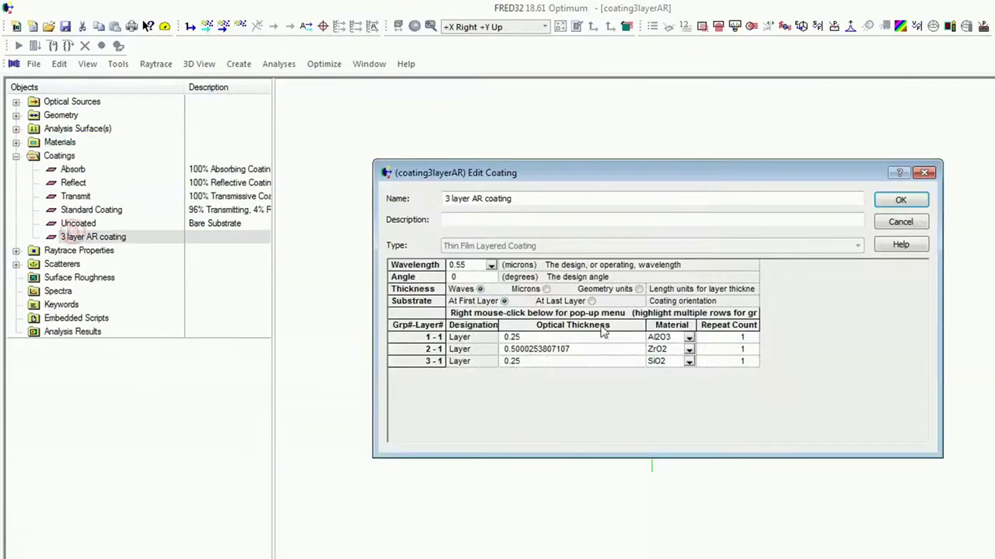
pyautogui.rightClick(567, 363)
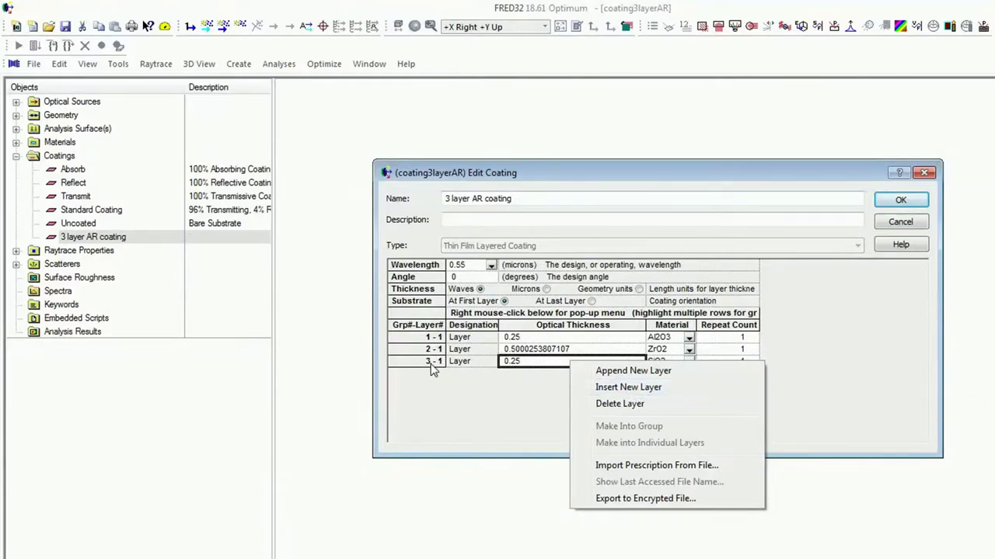
pyautogui.click(630, 387)
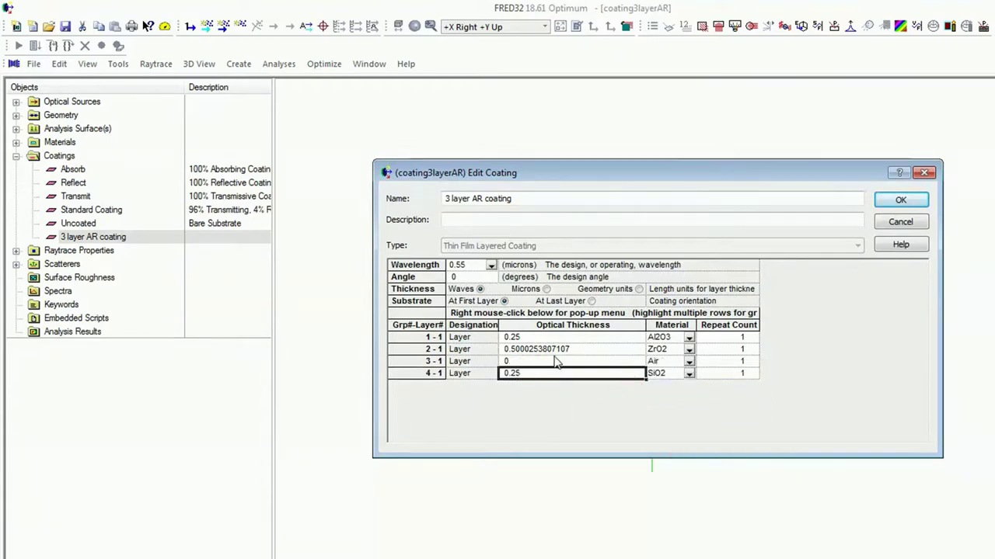
pyautogui.click(688, 362)
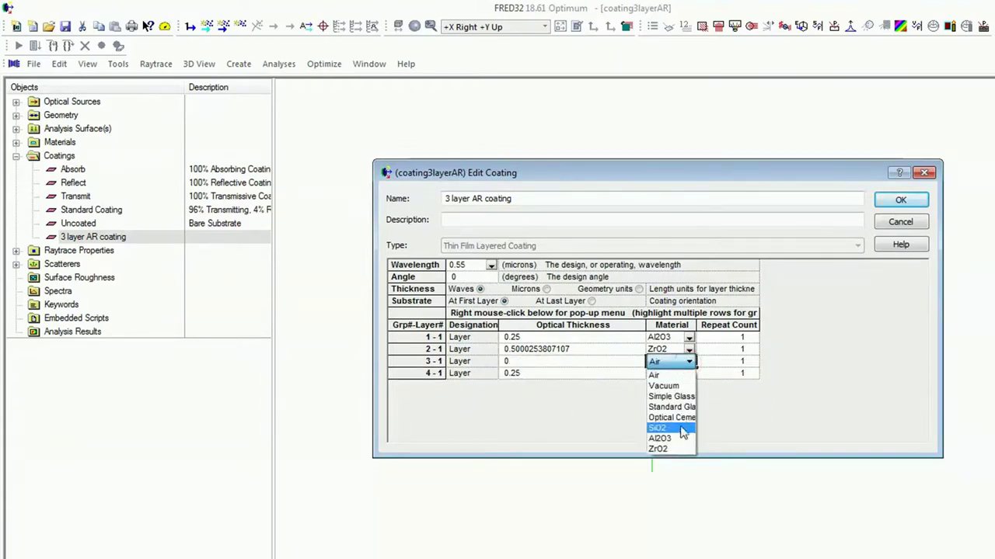
pyautogui.click(662, 441)
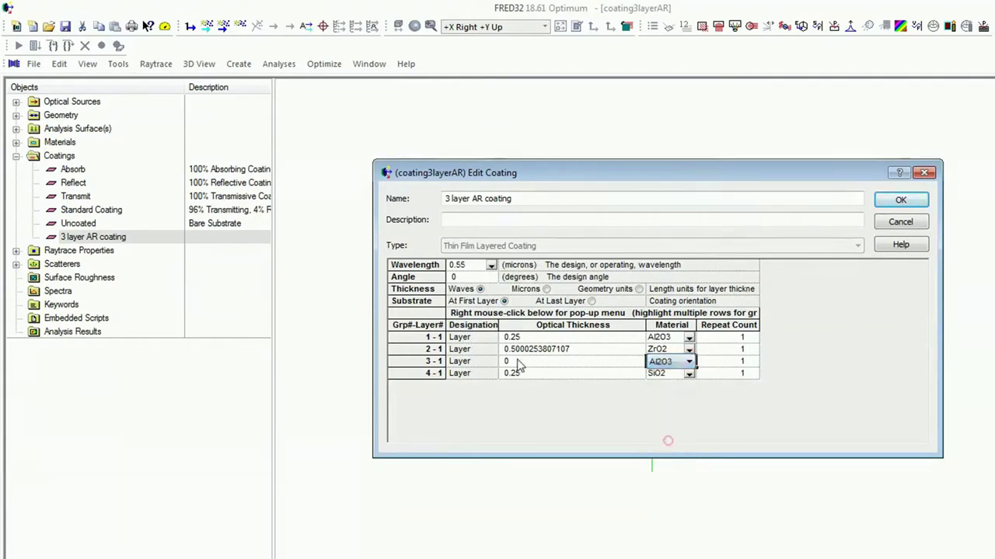
pyautogui.click(549, 366)
pyautogui.click(551, 365)
pyautogui.write('0.')
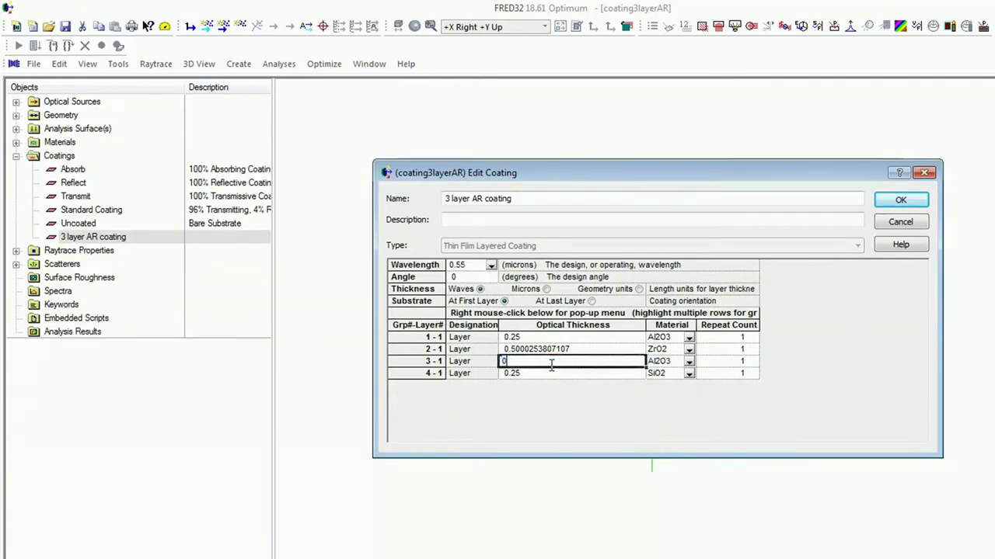
pyautogui.write('25')
pyautogui.click(533, 374)
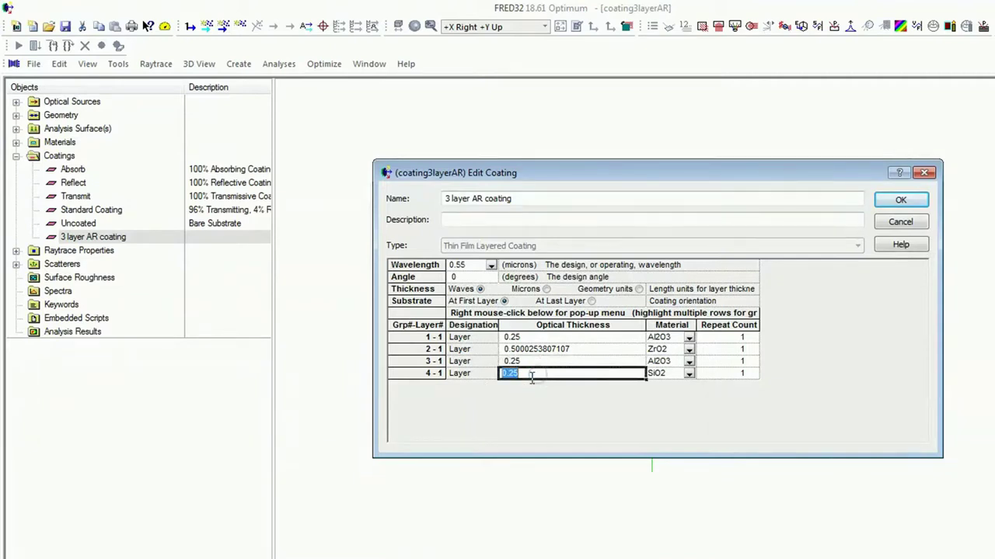
pyautogui.click(534, 365)
# Delete the inserted Al2O3 layer 3-1 from the coating
pyautogui.rightClick(472, 361)
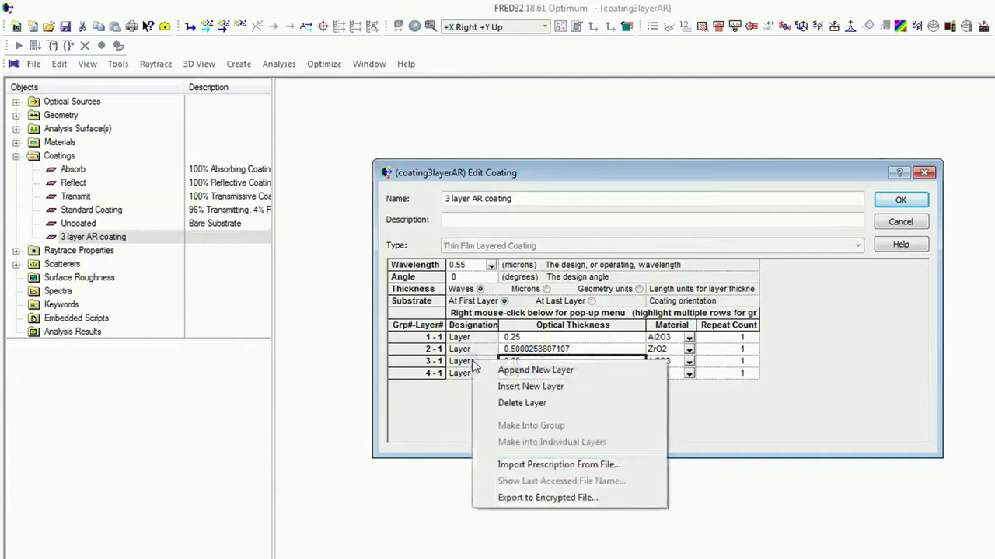
pyautogui.click(524, 402)
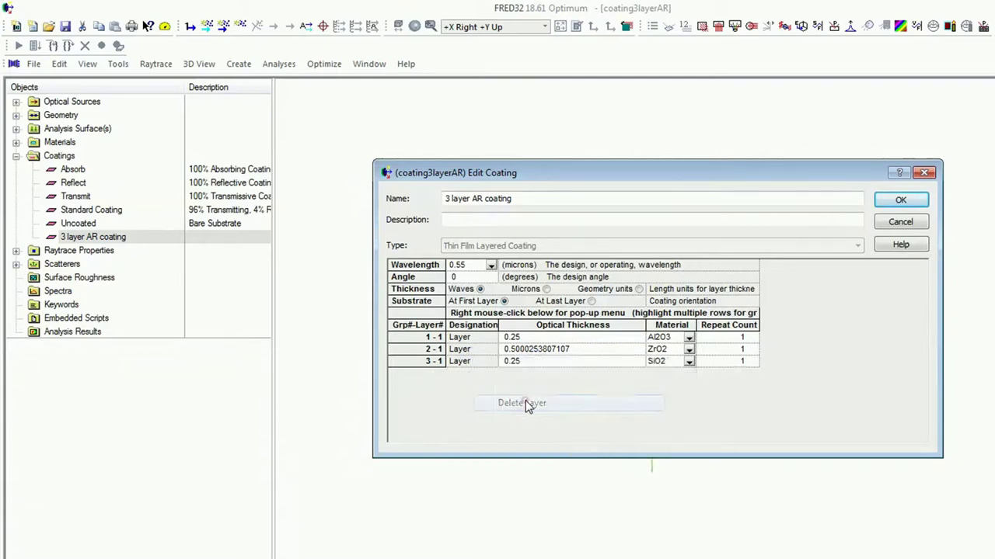
pyautogui.click(477, 342)
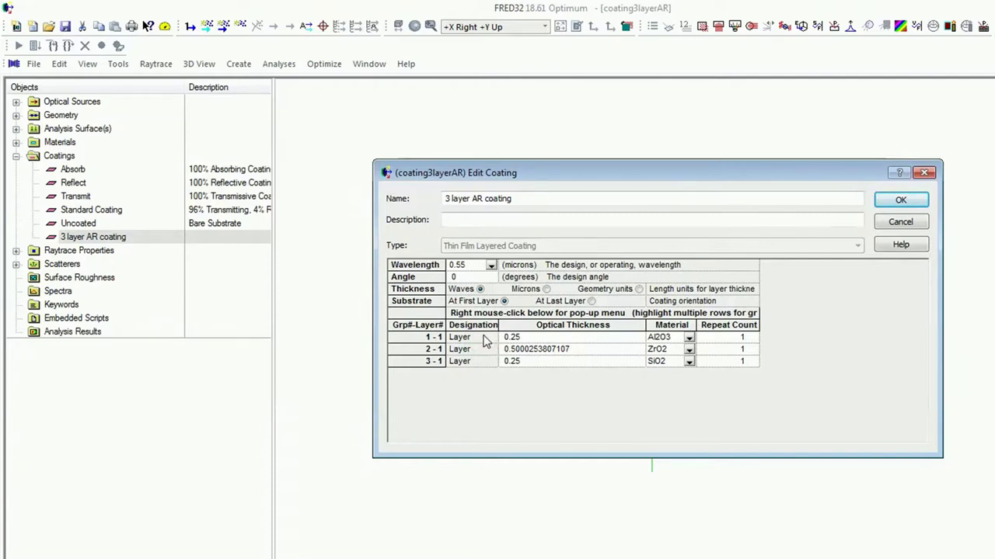
# Select all three remaining layers and make them into one group with repeat count 1
pyautogui.click(484, 340)
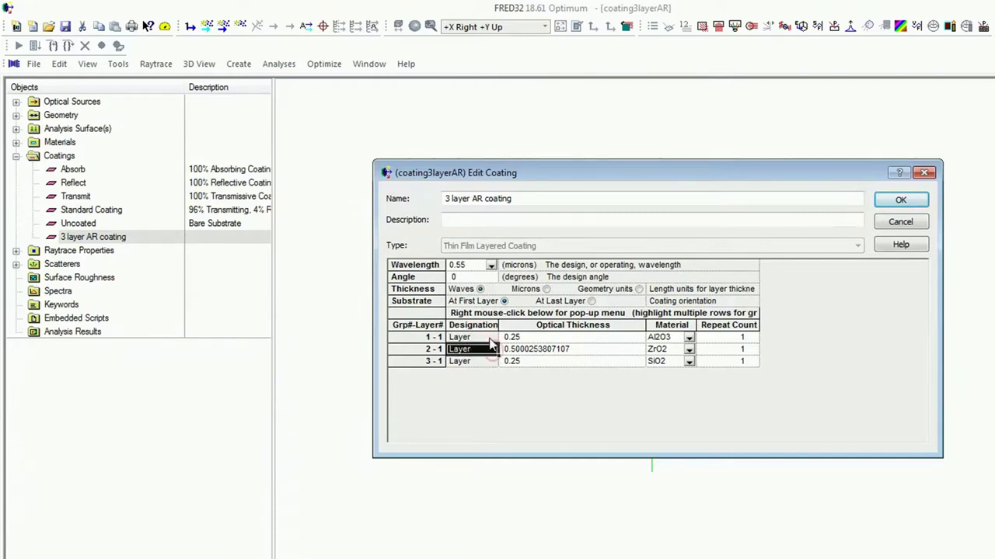
pyautogui.click(504, 339)
pyautogui.click(590, 351)
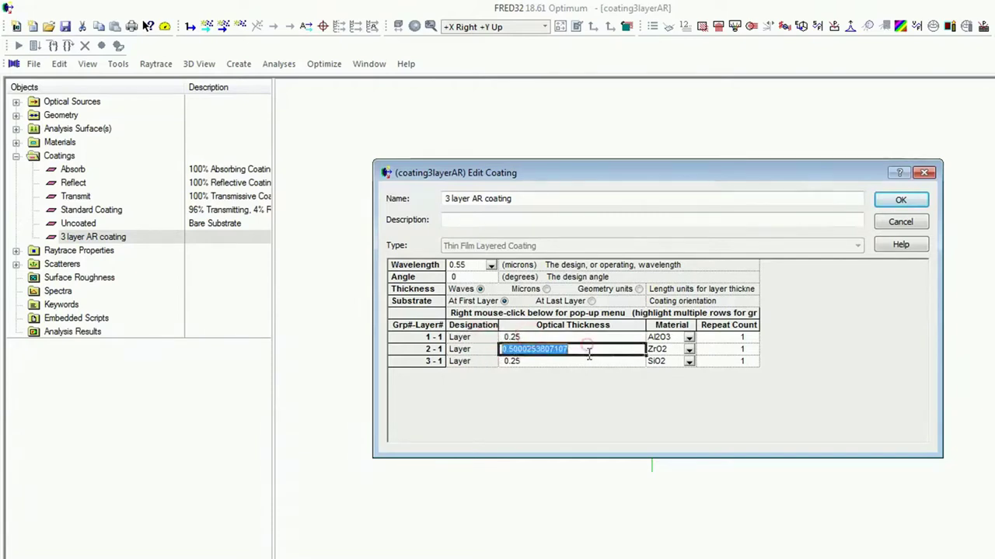
pyautogui.click(588, 336)
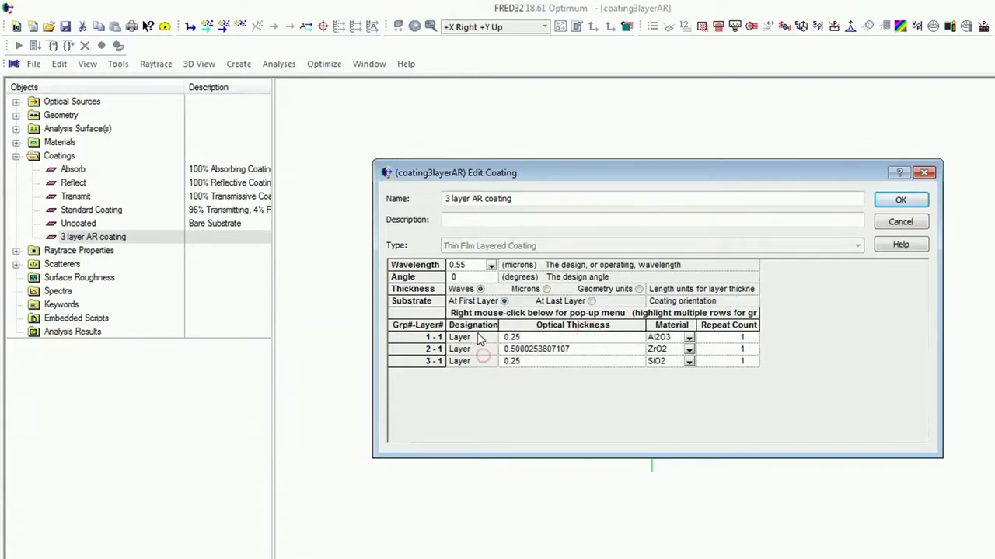
pyautogui.moveTo(475, 337); pyautogui.dragTo(553, 367)
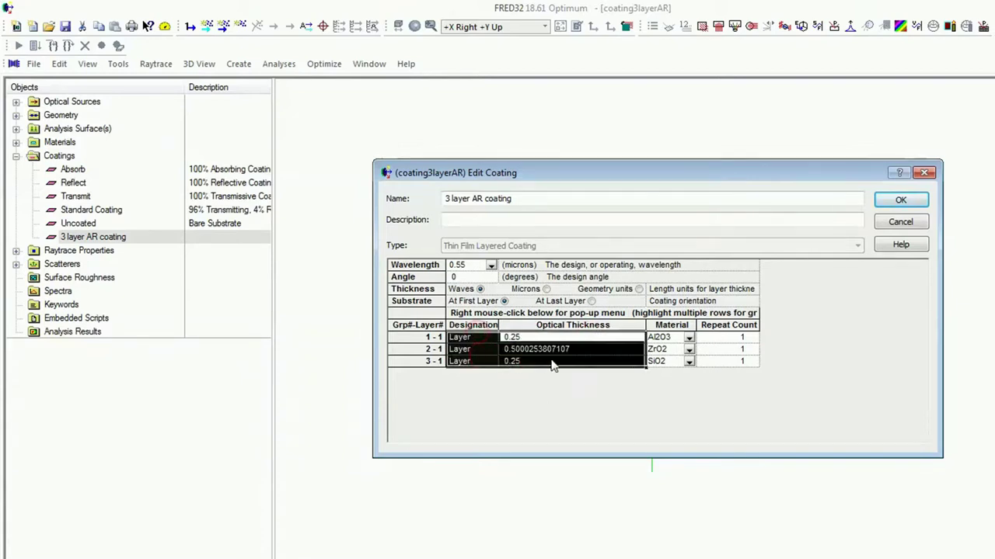
pyautogui.rightClick(484, 354)
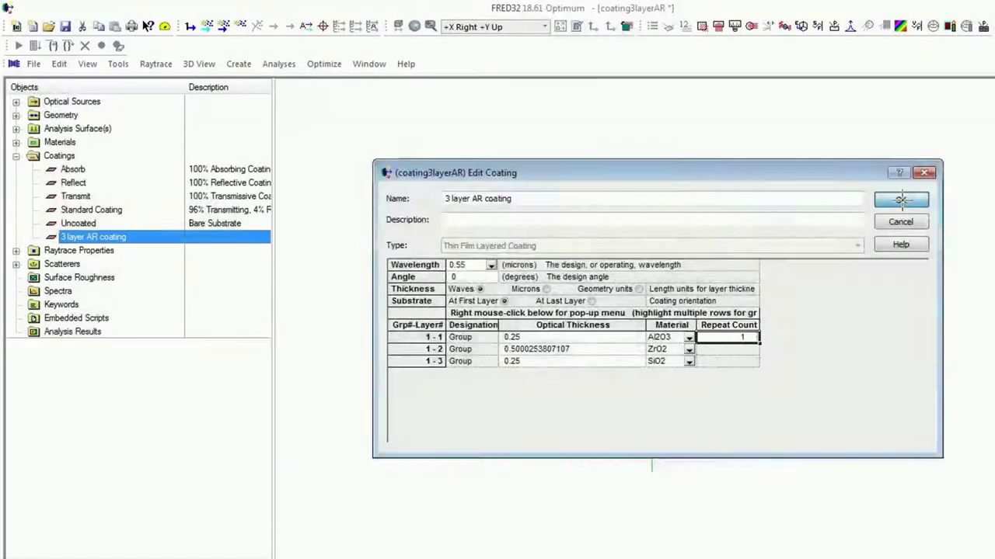
pyautogui.click(901, 200)
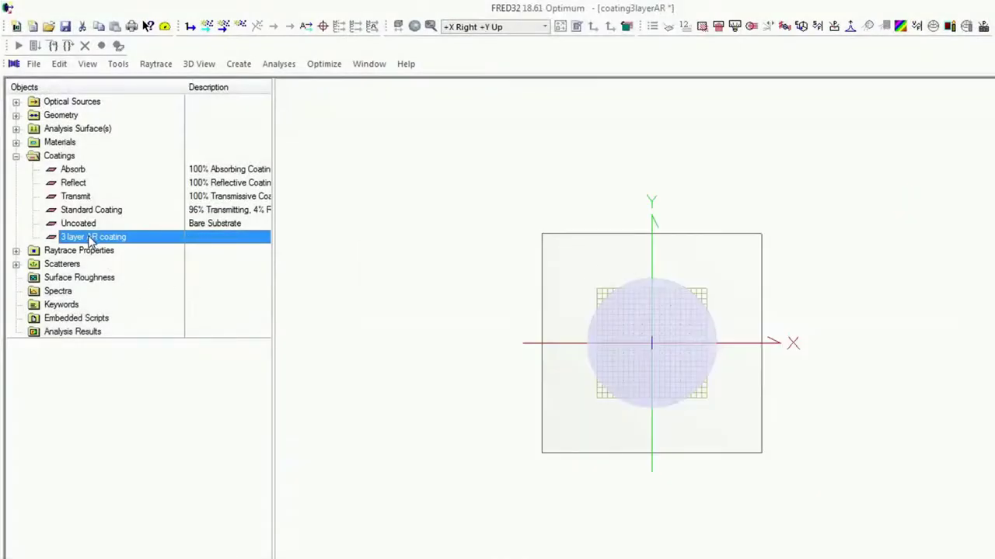
# Plot 3 layer AR transmission over 0.4–0.7 µm, close the plot, and reopen the coating editor
pyautogui.rightClick(90, 241)
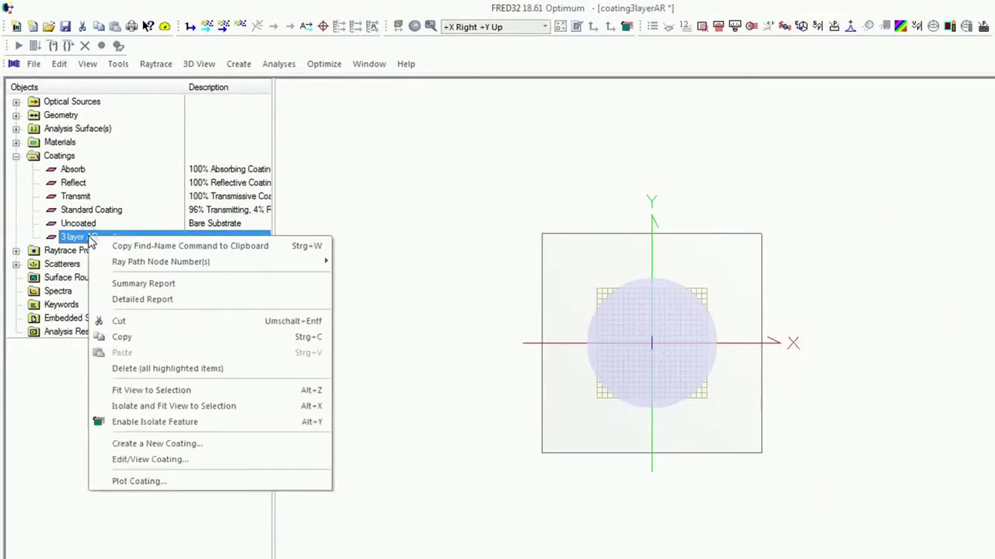
pyautogui.click(148, 479)
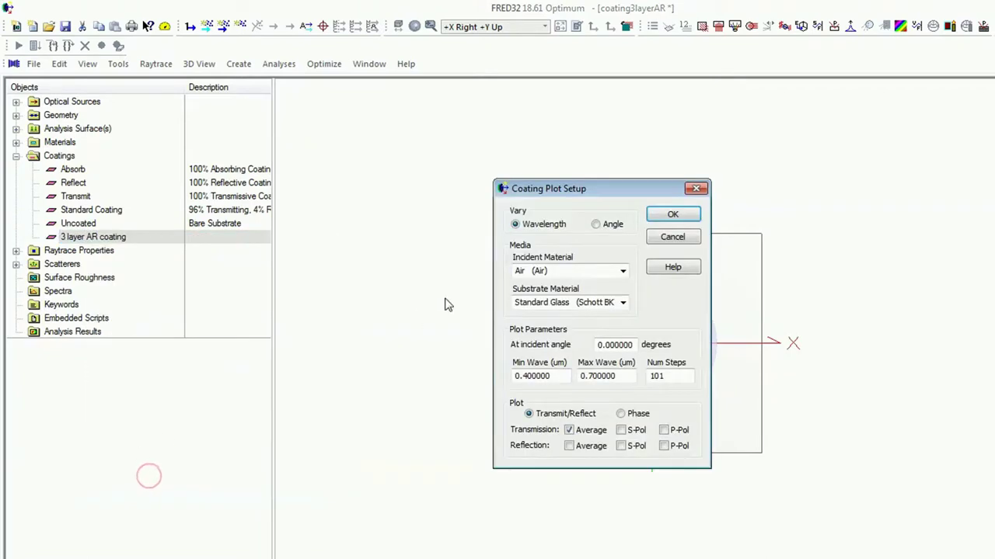
pyautogui.click(664, 216)
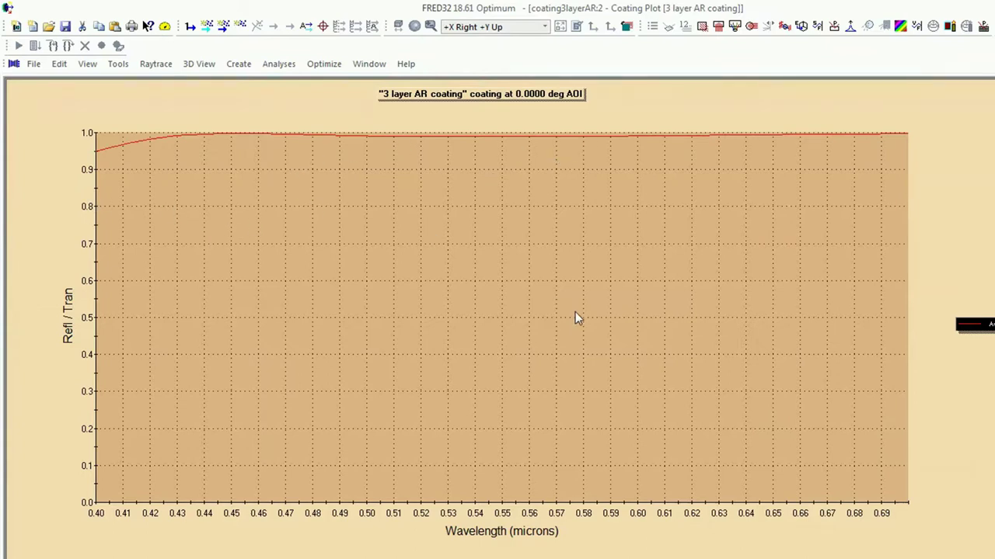
pyautogui.hotkey('ctrl', 'F4')
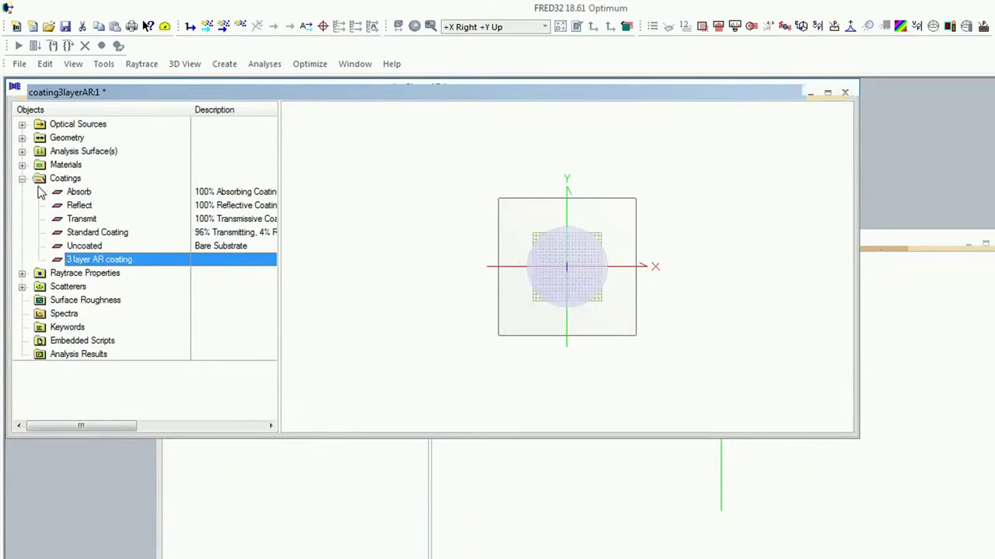
pyautogui.doubleClick(103, 262)
# Set the layer group's Repeat Count to 10 and accept the edit
pyautogui.click(749, 339)
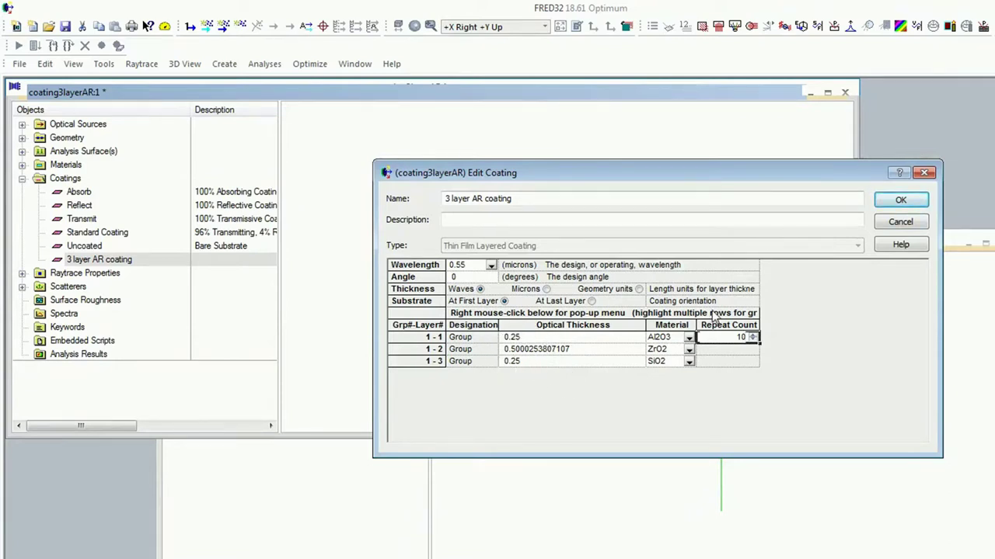
pyautogui.click(902, 201)
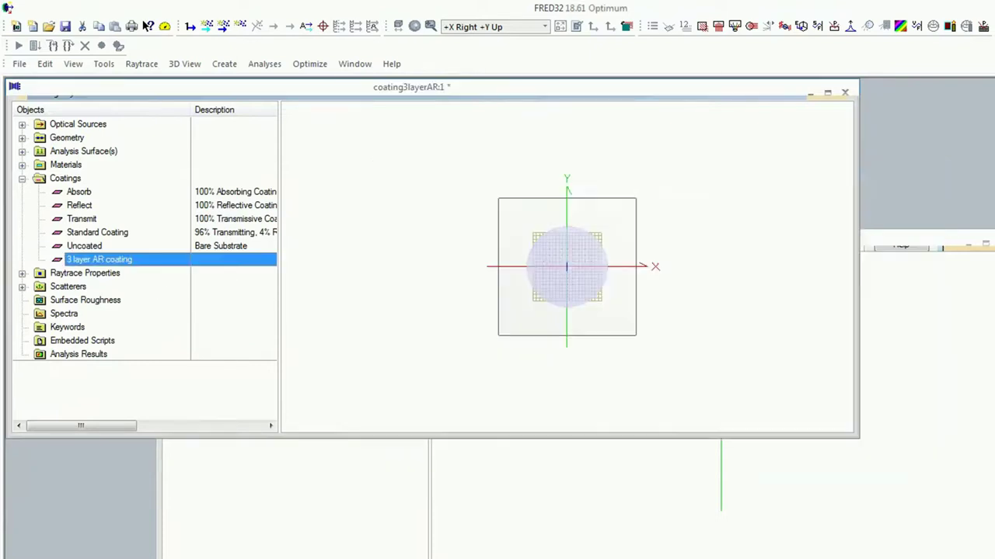
# Maximize the document and plot the transmission of the 10-repeat 3 layer AR coating with default settings
pyautogui.click(828, 93)
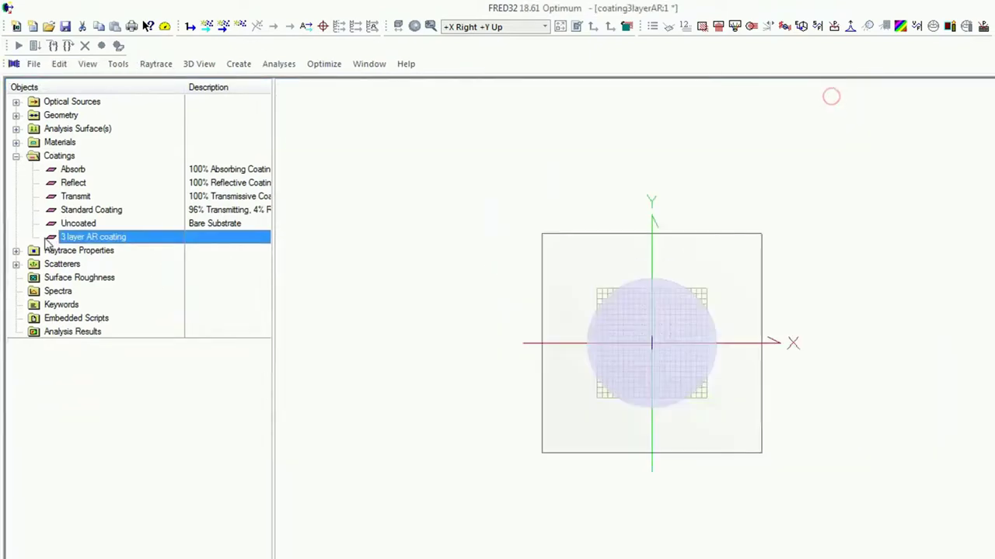
pyautogui.rightClick(95, 241)
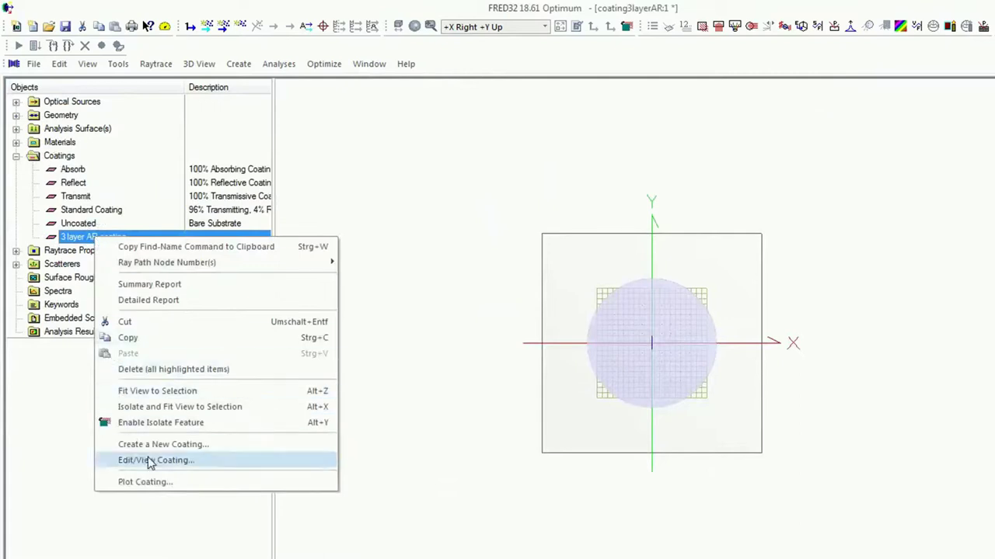
pyautogui.click(154, 488)
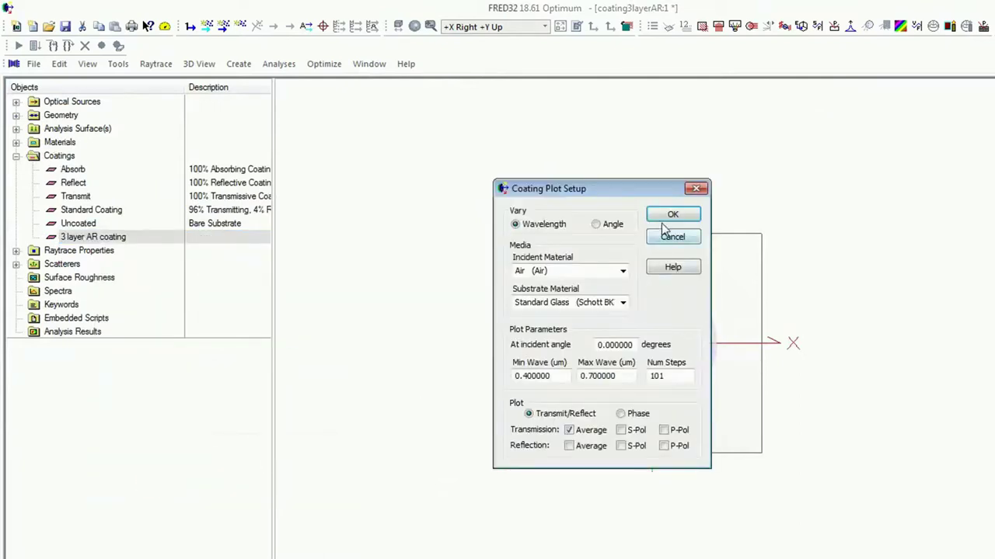
pyautogui.click(672, 216)
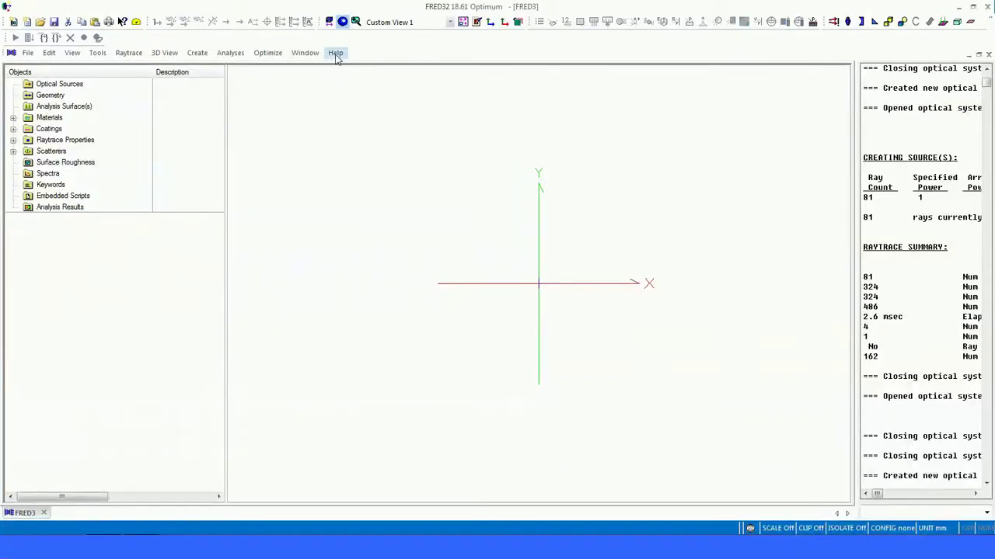
# Load the coatingHighlyReflectiveMirror sample from the Coatings sample folder and rotate its 3D view
pyautogui.click(335, 53)
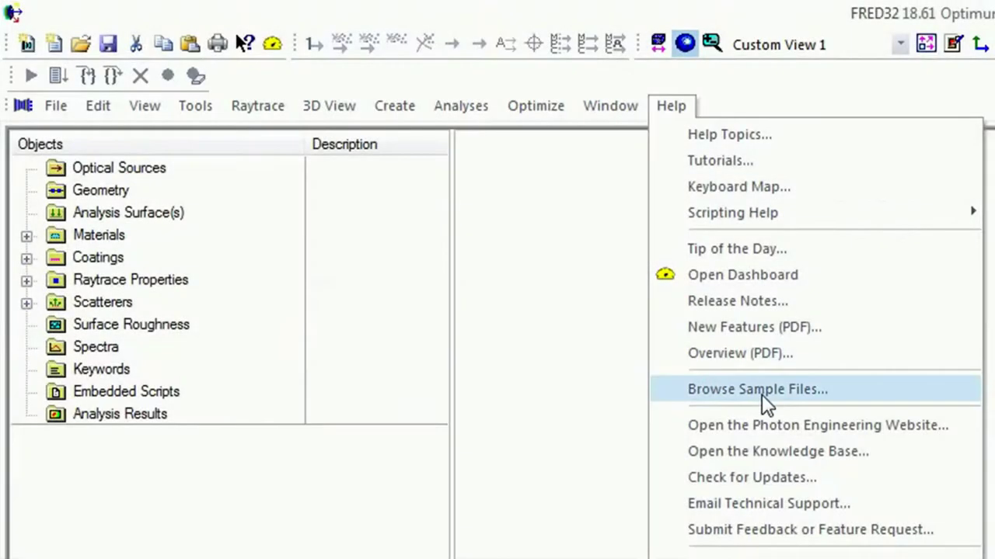
pyautogui.click(750, 386)
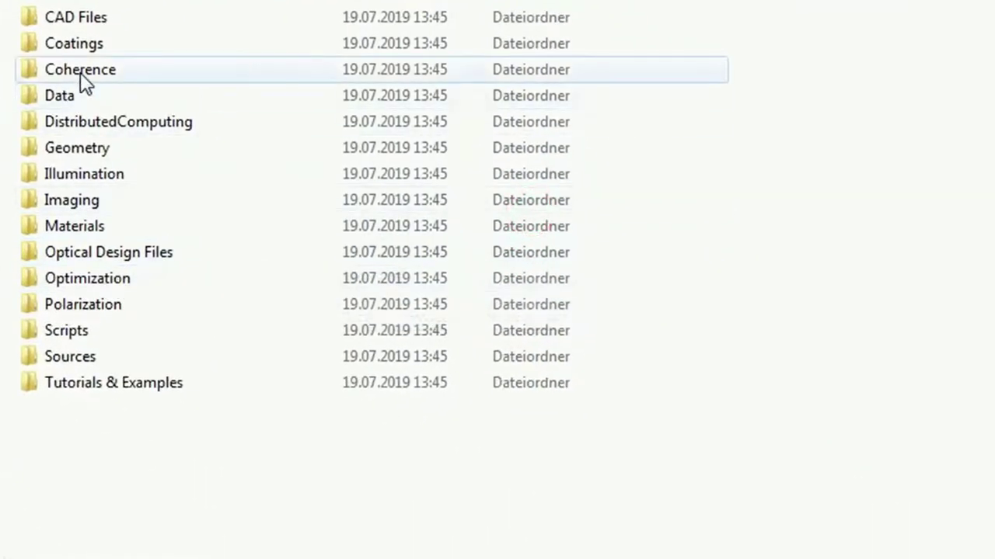
pyautogui.doubleClick(101, 47)
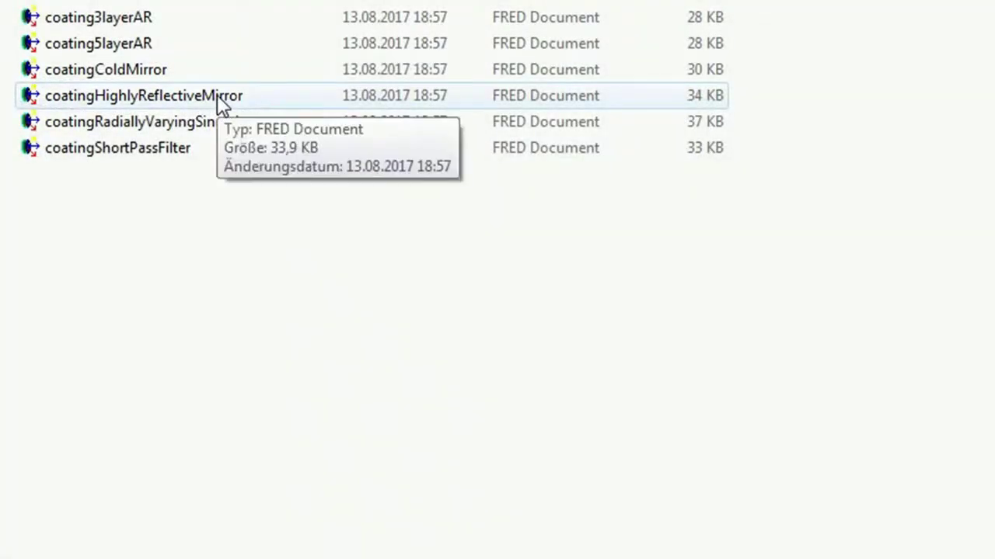
pyautogui.doubleClick(217, 95)
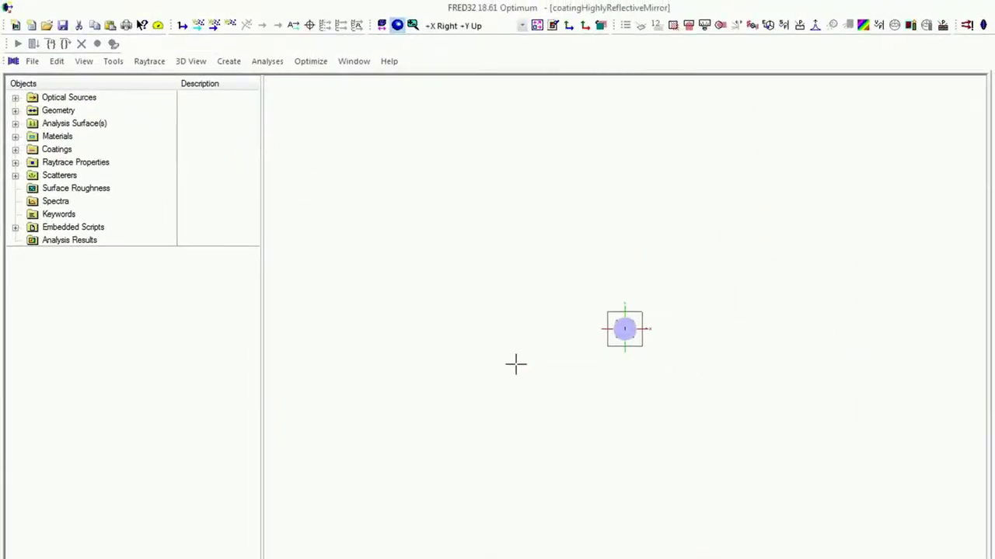
pyautogui.moveTo(515, 363)
pyautogui.mouseDown()
pyautogui.moveTo(701, 389)
pyautogui.moveTo(520, 351)
pyautogui.mouseUp()
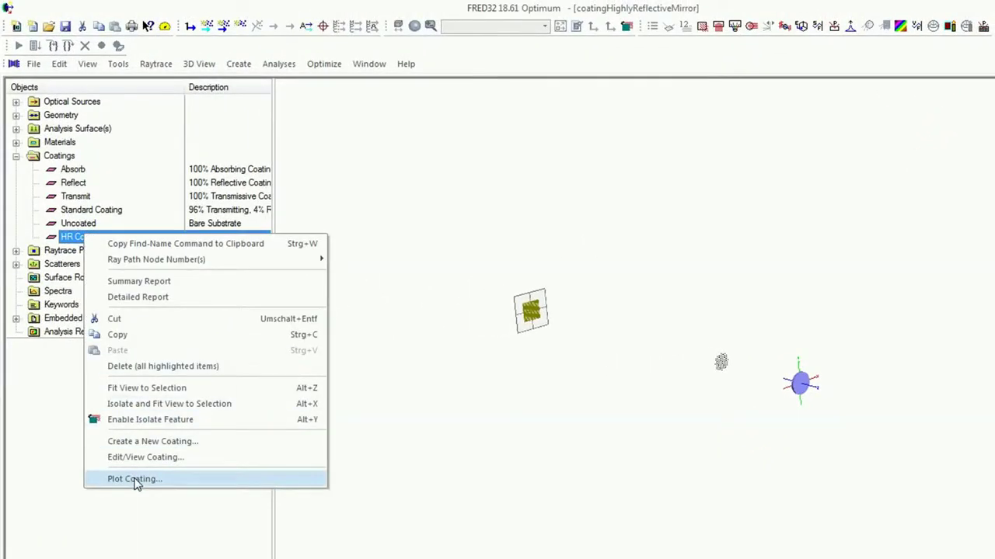
pyautogui.click(108, 479)
# Plot the HR Coating over 0.4–2.3 µm at 0° incidence, close the plot, and maximize the document
pyautogui.click(670, 215)
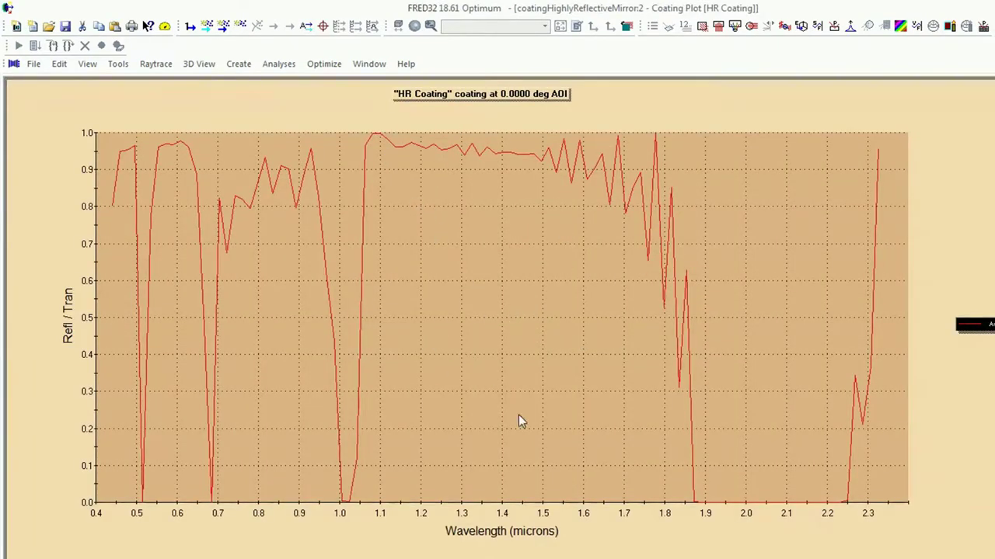
pyautogui.hotkey('ctrl', 'F4')
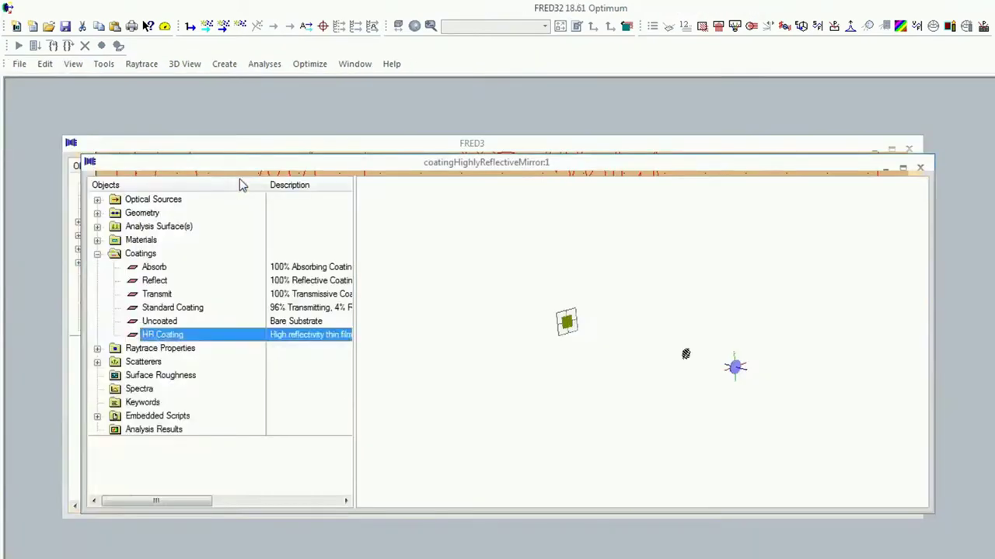
pyautogui.click(902, 168)
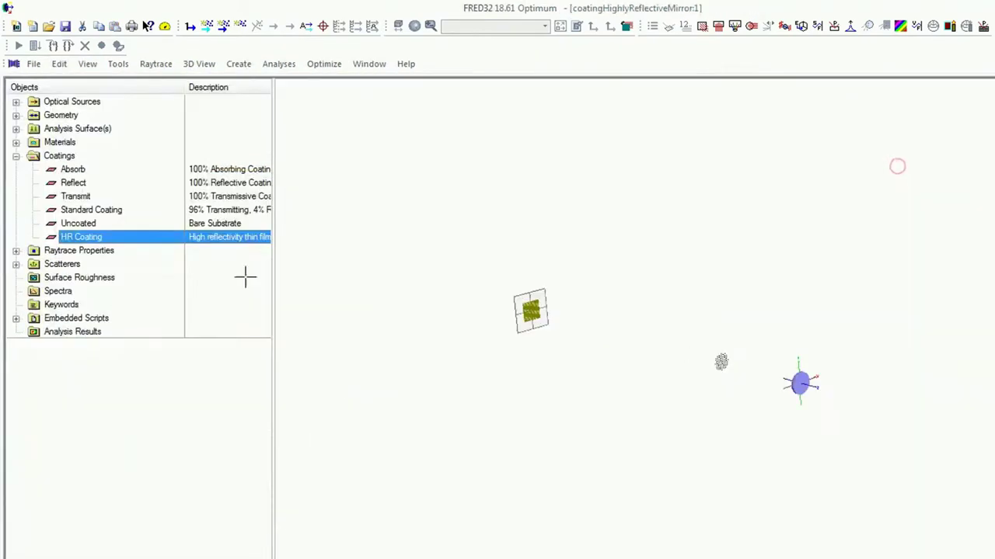
# Change the repeat count of the HR Coating's HfO2/SiO2 layer group (row 1-1) from 25 to 35
pyautogui.doubleClick(84, 237)
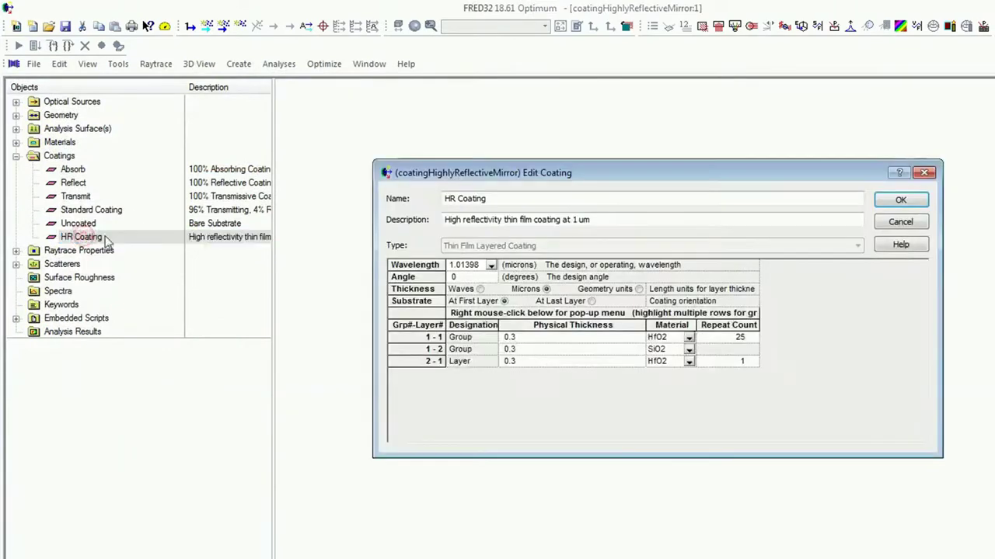
pyautogui.click(746, 340)
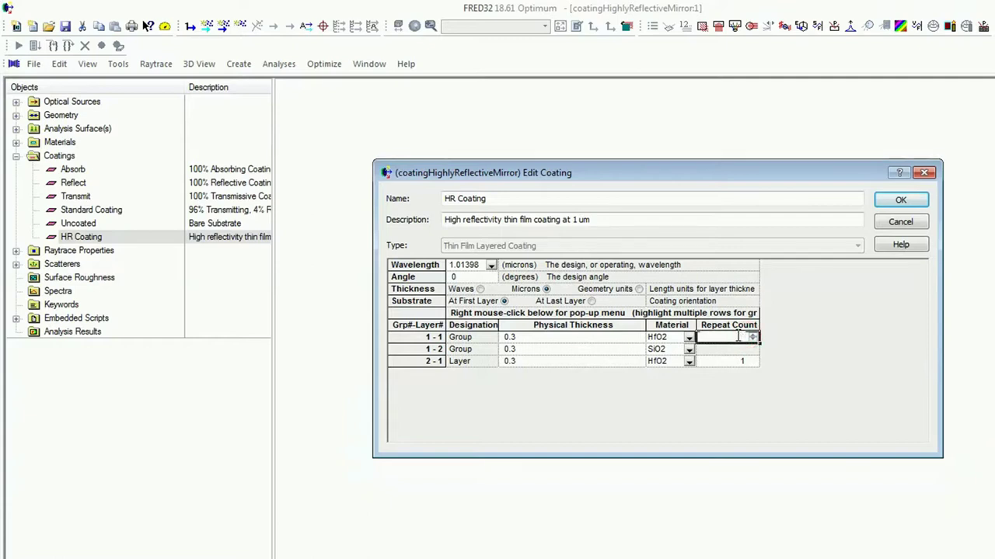
pyautogui.write('35')
pyautogui.click(897, 202)
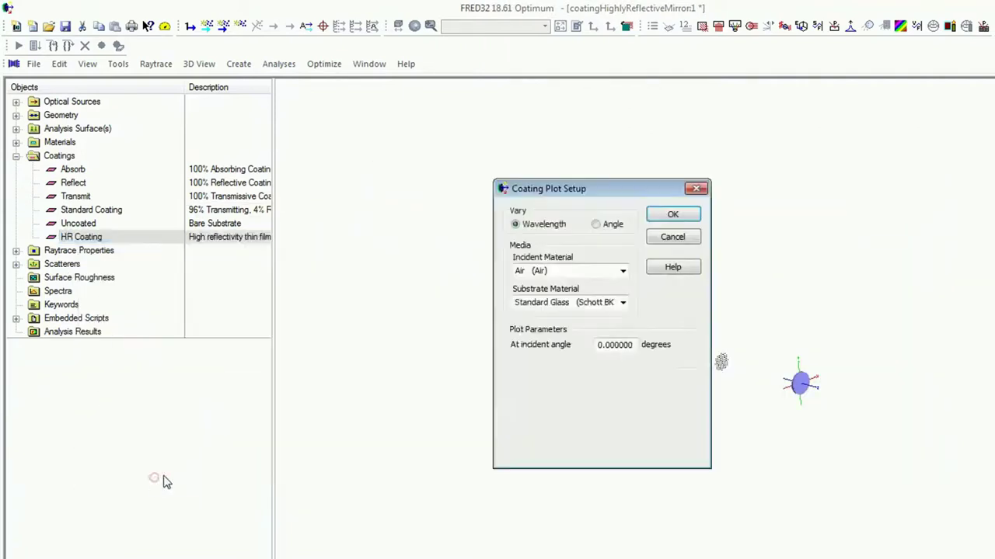
# Plot the 35-repeat HR Coating's transmission over 0.4–2.3 µm at 0° incidence
pyautogui.click(667, 213)
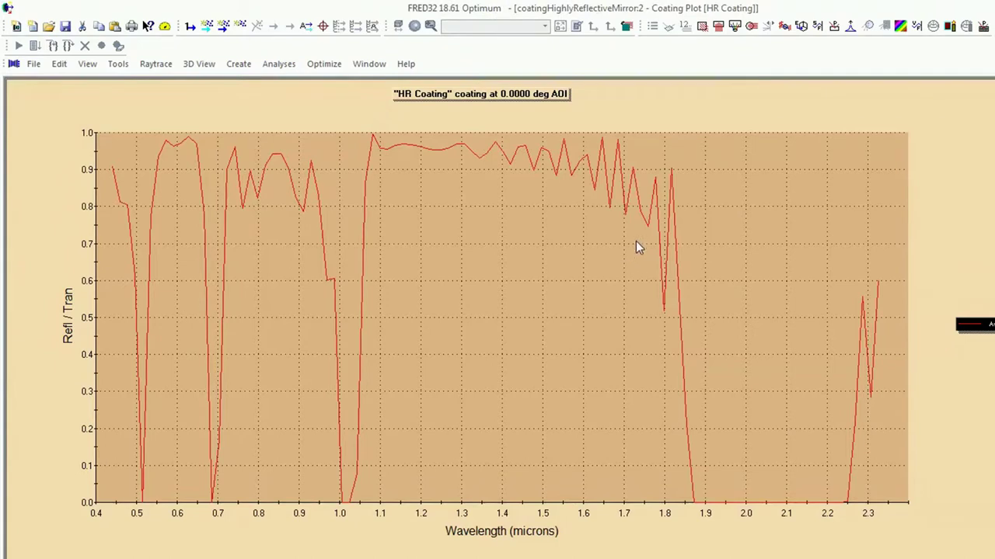
# Close the coating plot, then rotate and zoom the mirror model's 3D view
pyautogui.hotkey('ctrl', 'F4')
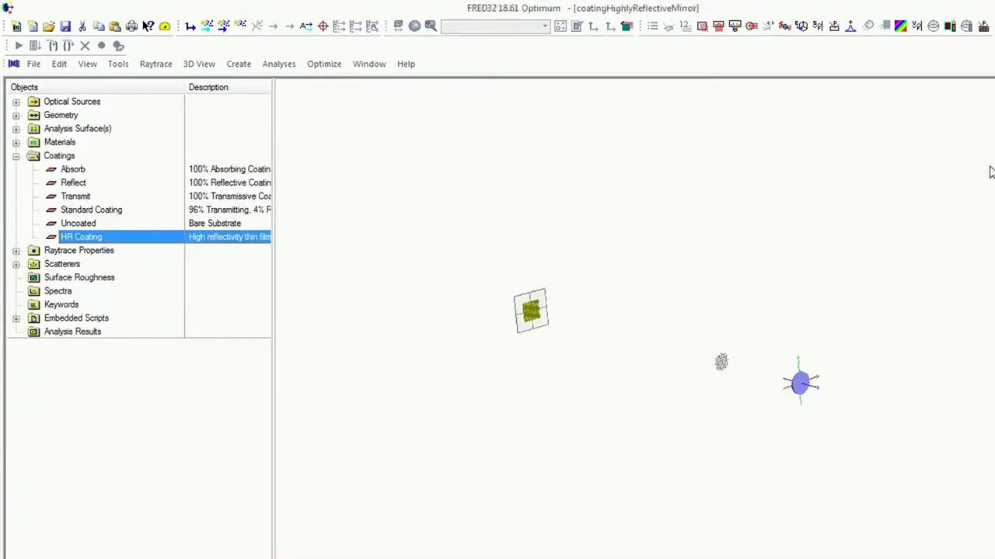
pyautogui.moveTo(599, 271); pyautogui.dragTo(643, 289)
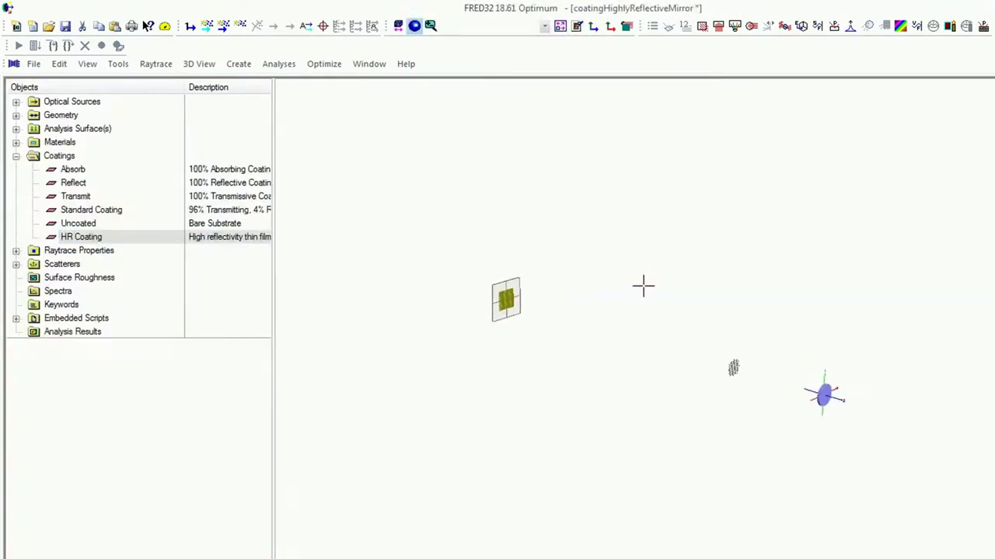
pyautogui.scroll(2, 662, 303)
pyautogui.scroll(-2, 669, 307)
pyautogui.scroll(1, 668, 307)
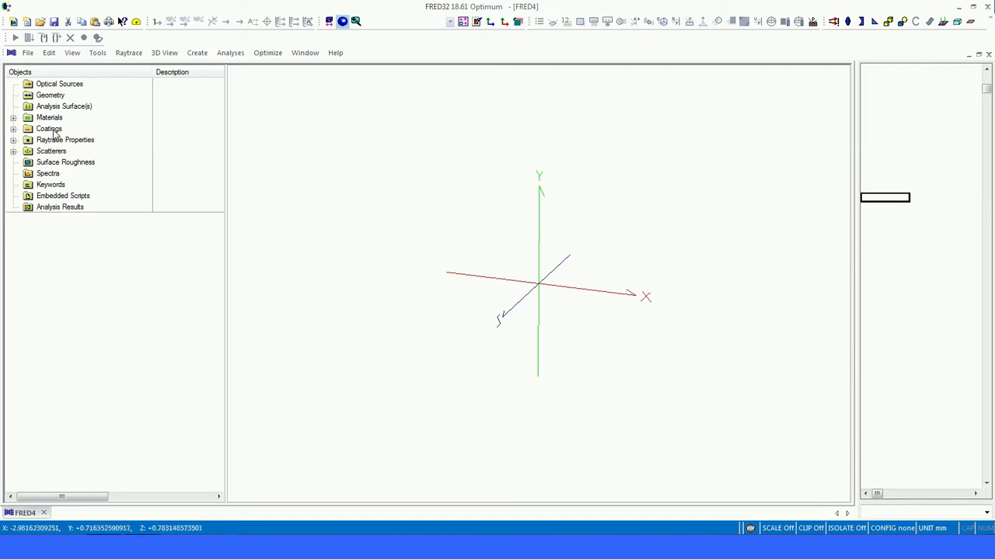
# Create a new Sampled Coating, Coating 1, and fill its wavelength table by digitizing a graph
pyautogui.rightClick(52, 131)
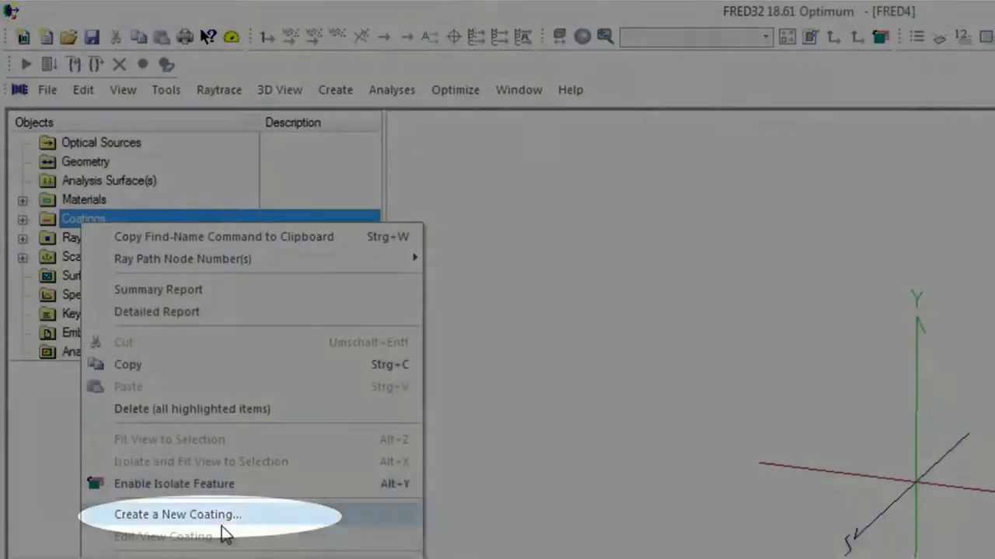
pyautogui.click(229, 515)
pyautogui.click(667, 296)
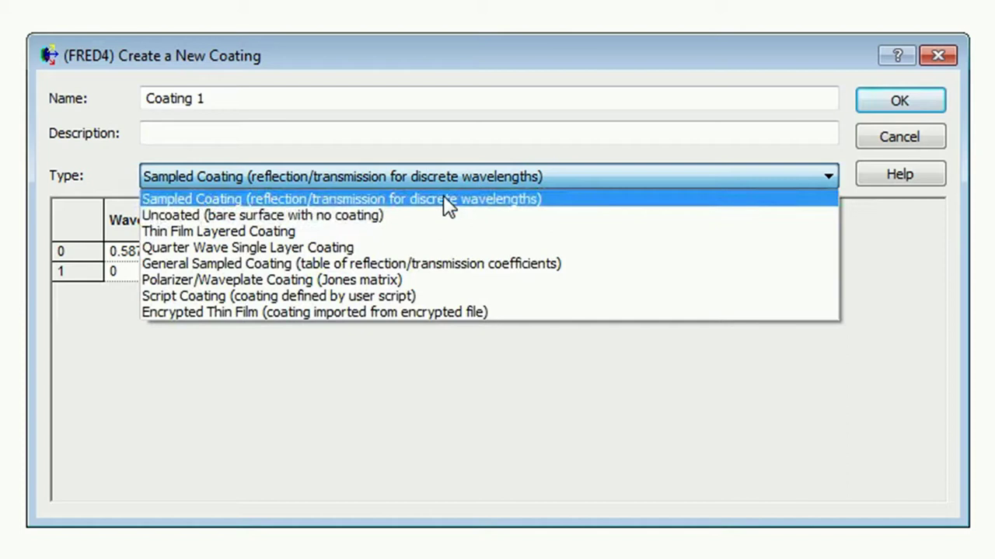
pyautogui.click(492, 200)
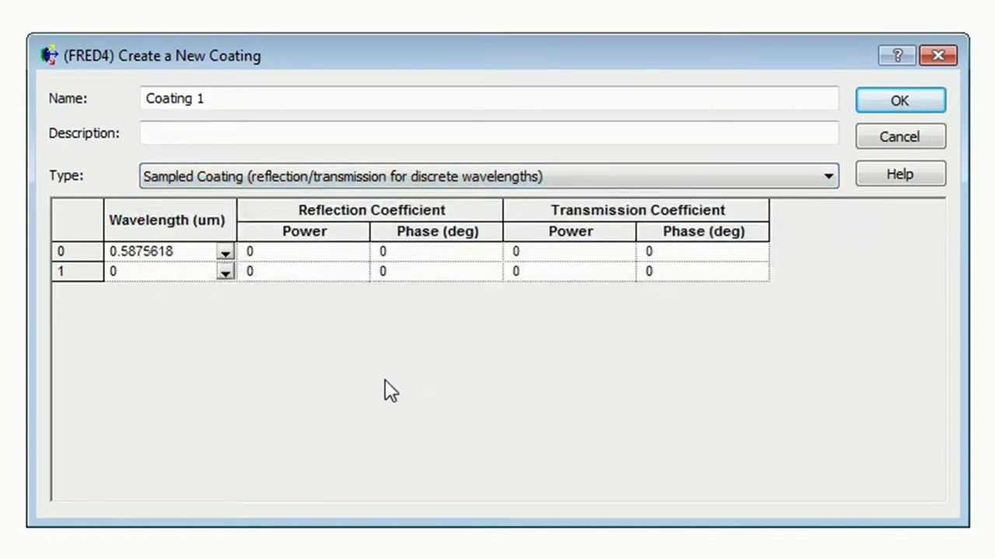
pyautogui.rightClick(328, 260)
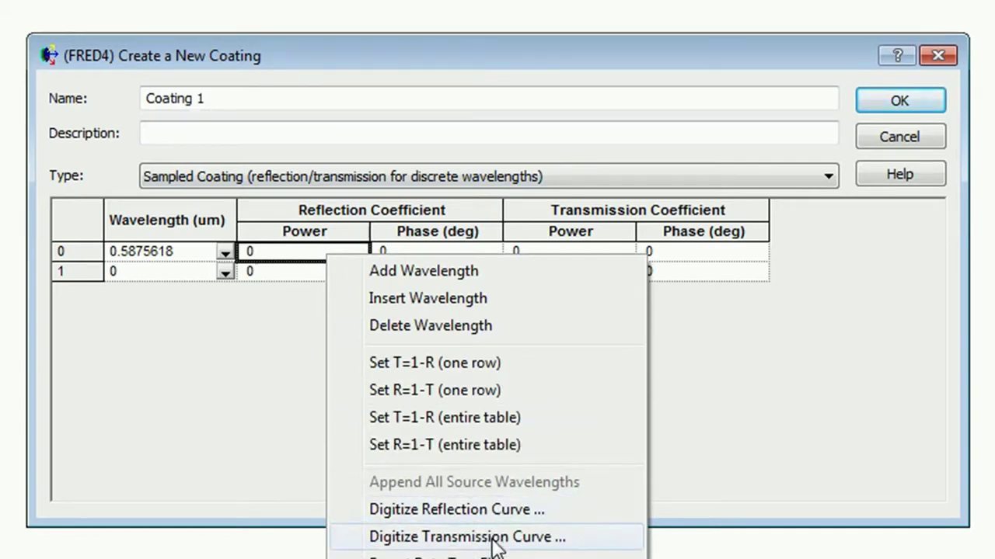
pyautogui.click(463, 513)
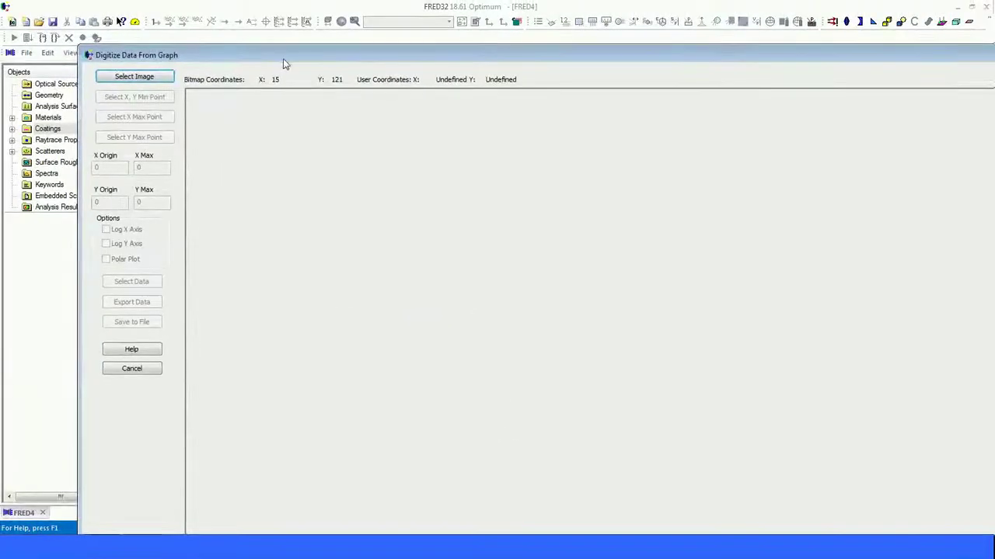
# Maximize the digitizer and calibrate the x axis: origin 300 nm as 0.3, 600 nm as 0.6
pyautogui.moveTo(283, 58); pyautogui.dragTo(211, 23)
pyautogui.click(955, 25)
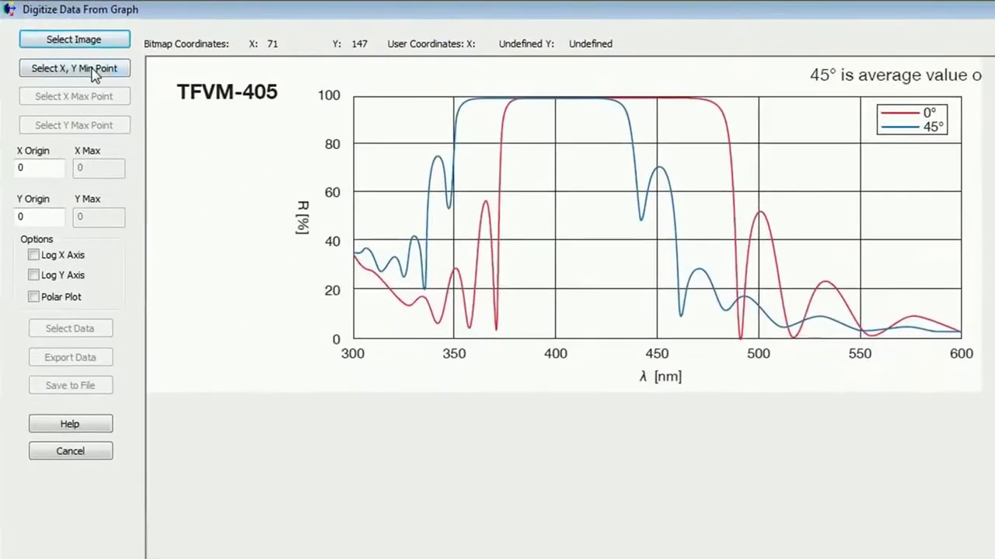
pyautogui.click(94, 70)
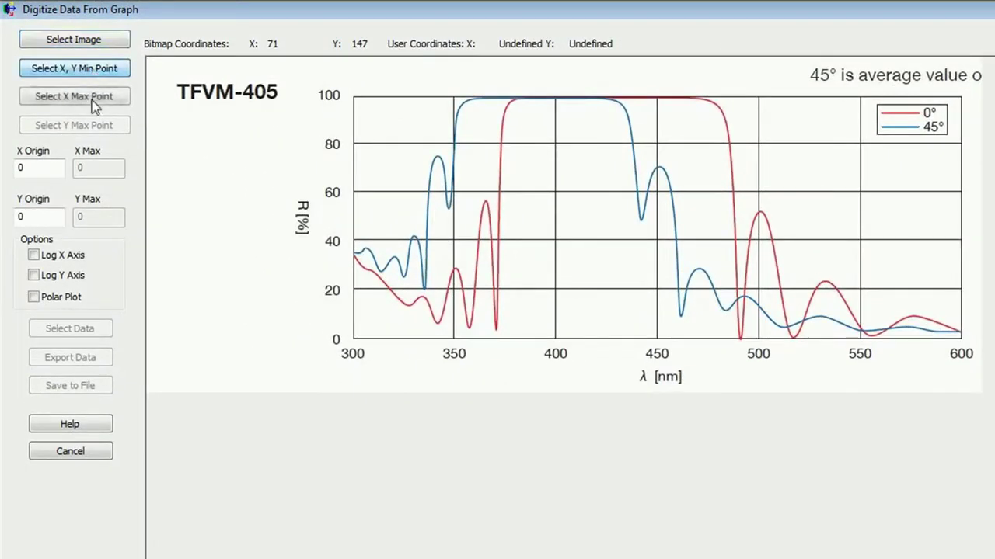
pyautogui.click(354, 339)
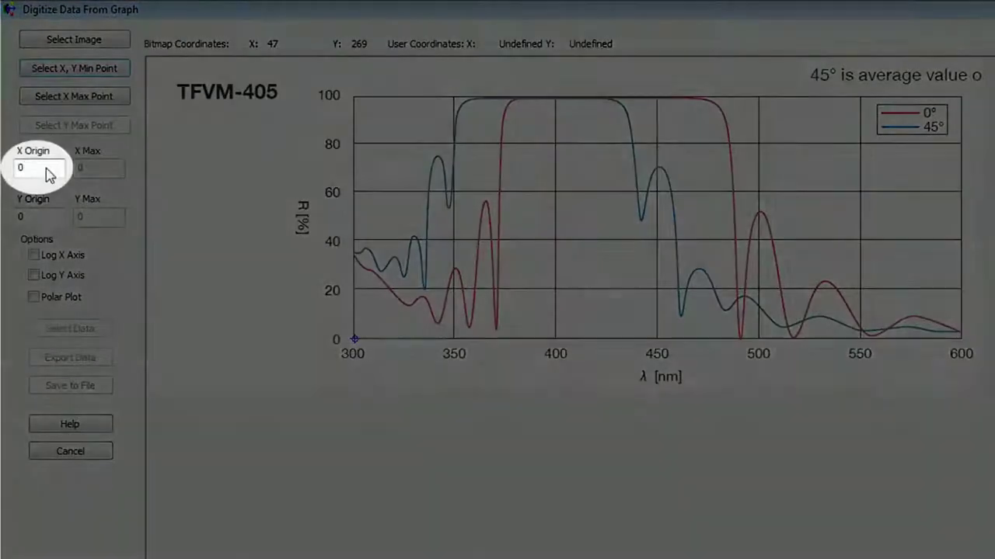
pyautogui.click(46, 168)
pyautogui.write('.3')
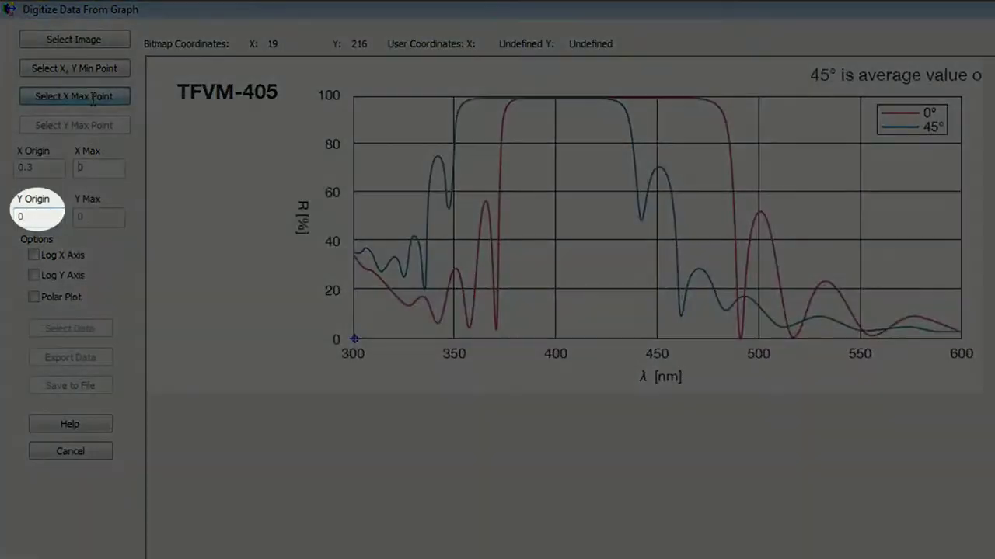
pyautogui.click(93, 99)
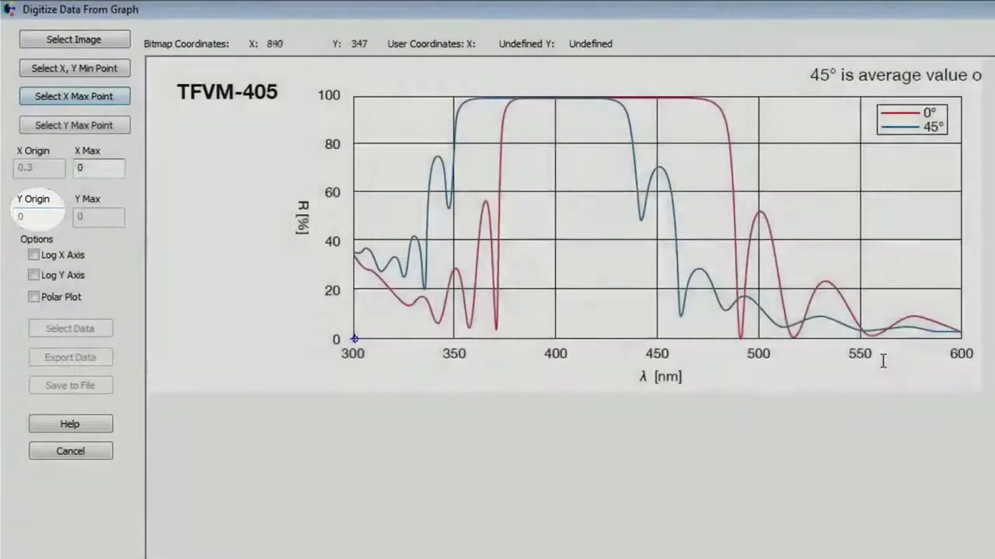
pyautogui.click(960, 339)
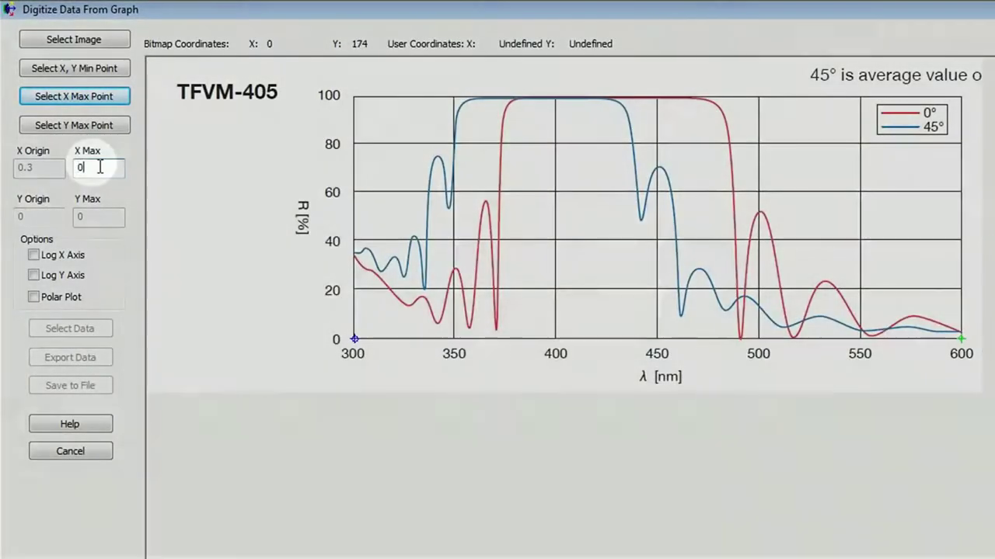
pyautogui.write('.6')
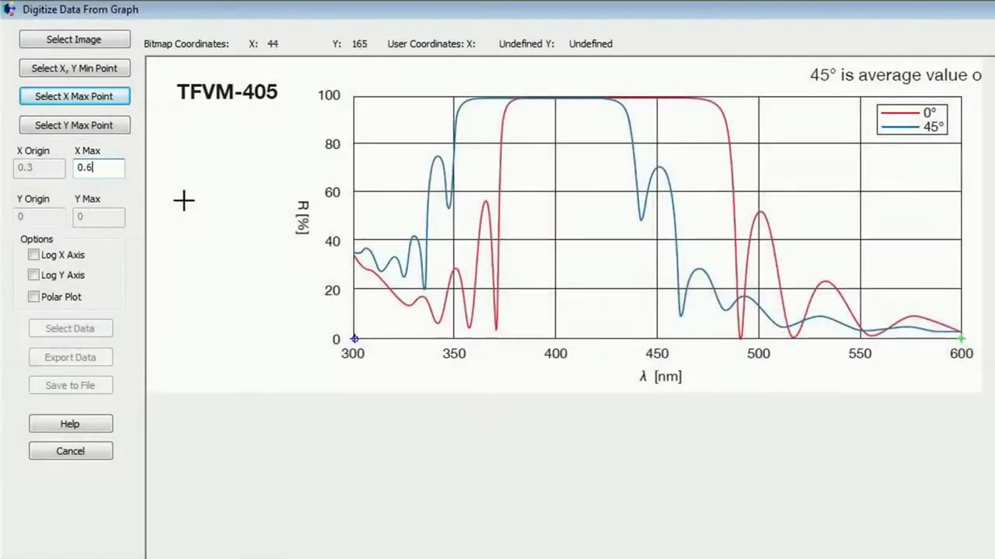
# Calibrate the 100% y-axis tick as 1 and start placing points on the red 0° curve
pyautogui.click(109, 125)
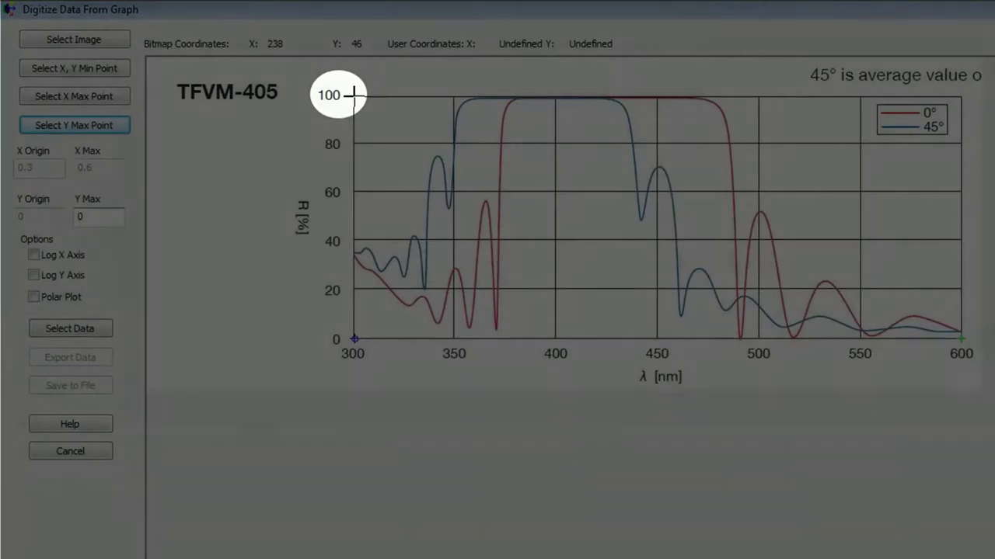
pyautogui.click(353, 95)
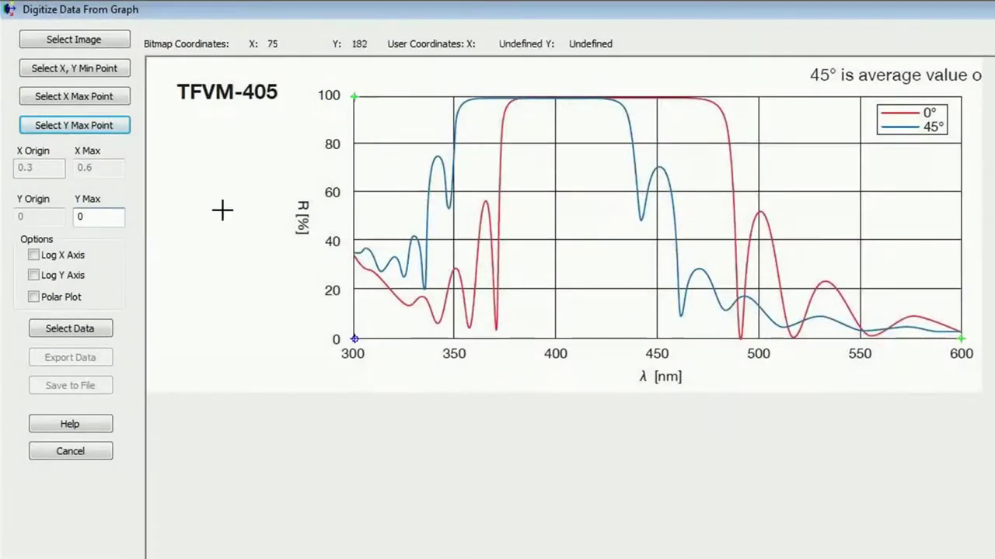
pyautogui.doubleClick(79, 216)
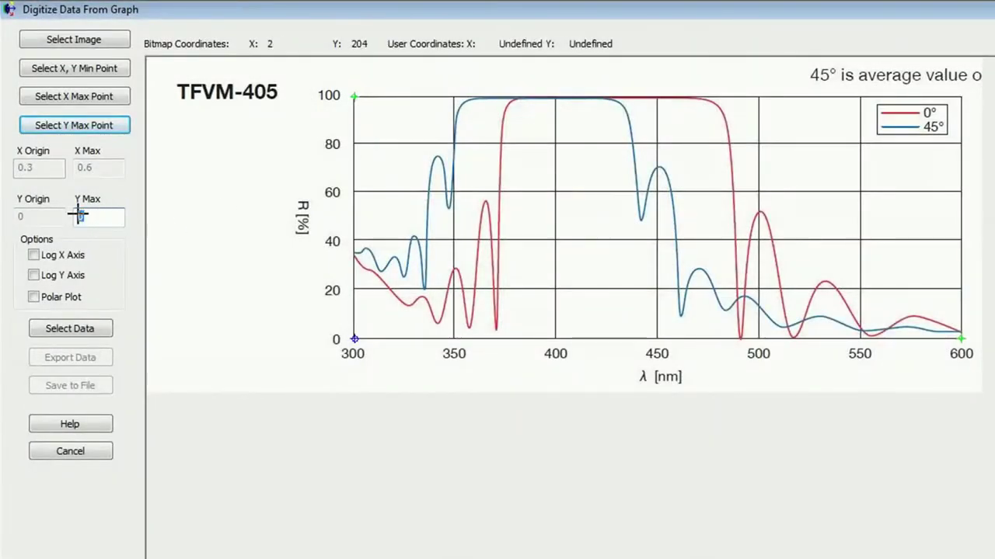
pyautogui.write('1')
pyautogui.click(79, 329)
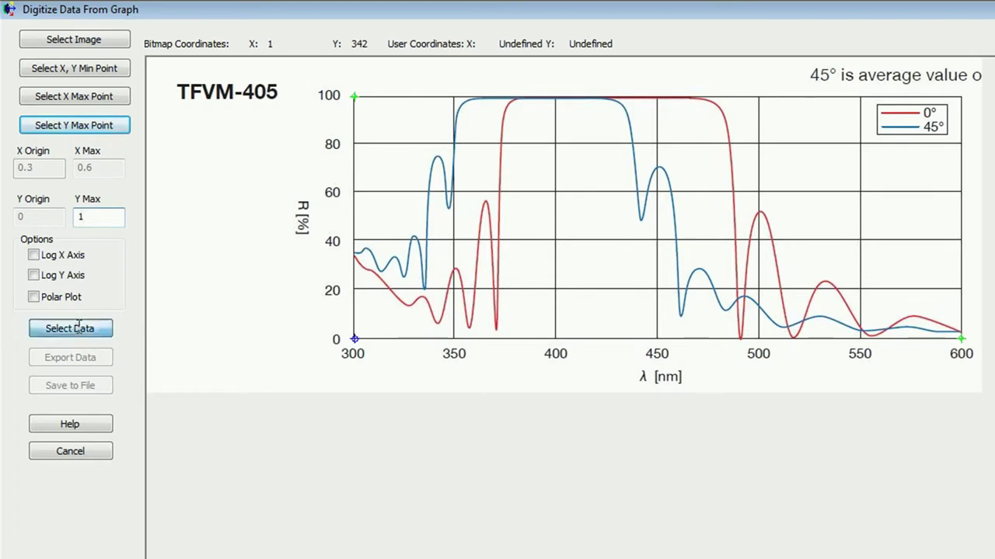
pyautogui.click(362, 260)
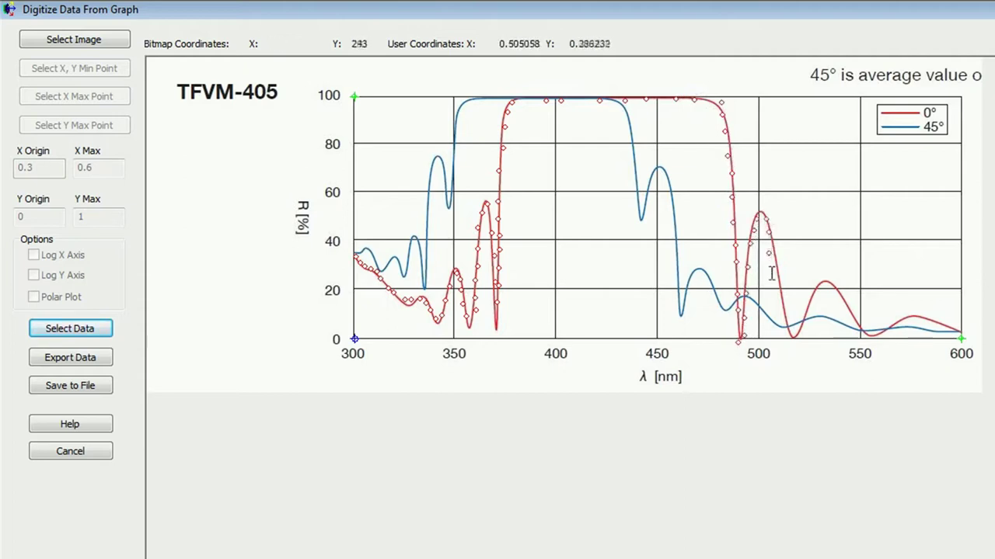
# Add digitized points along the red 0° curve from about 500 nm to the 600 nm end
pyautogui.click(780, 303)
pyautogui.click(780, 318)
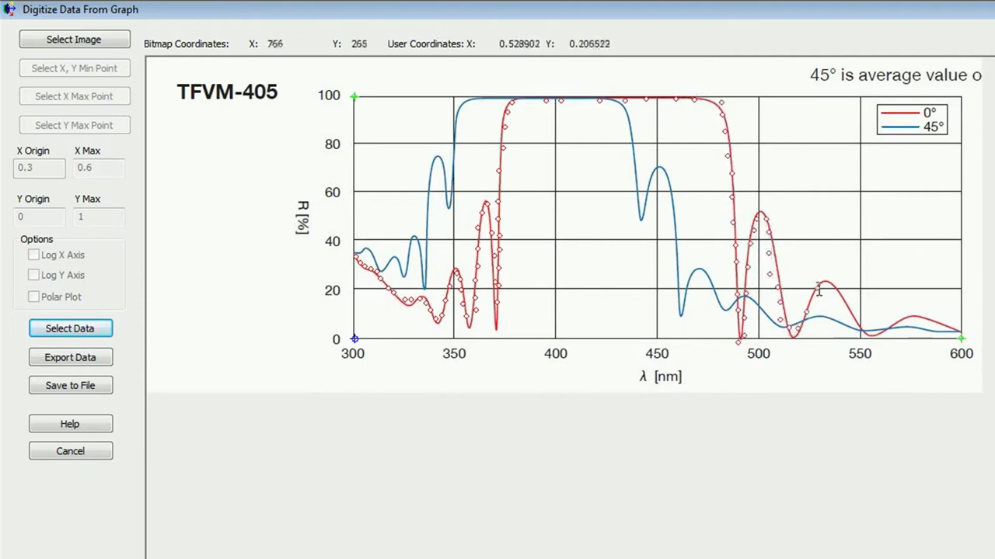
pyautogui.click(888, 321)
pyautogui.click(906, 315)
pyautogui.click(922, 315)
pyautogui.click(936, 320)
pyautogui.click(949, 323)
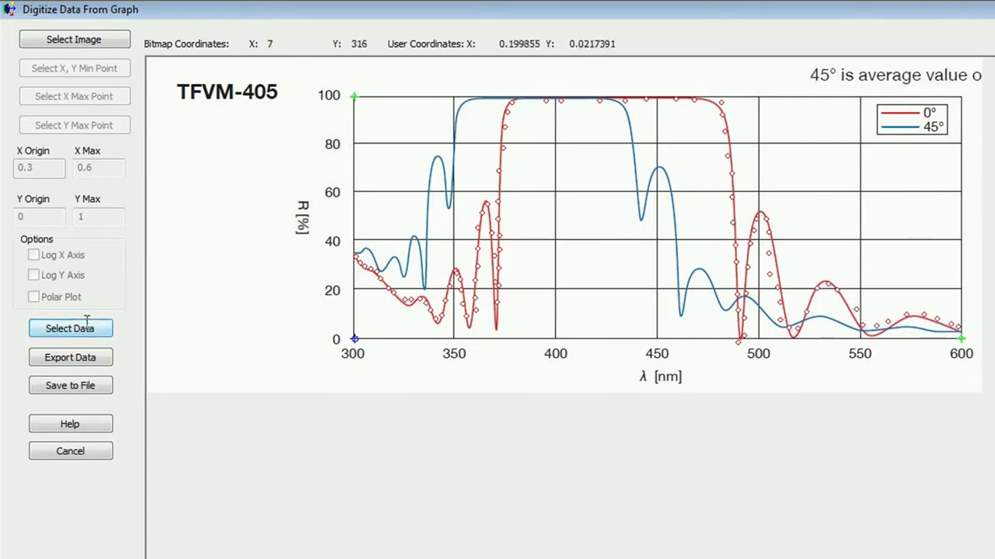
# Export the digitized points to a new coating and rename it 'OpticRocks coating'
pyautogui.click(80, 362)
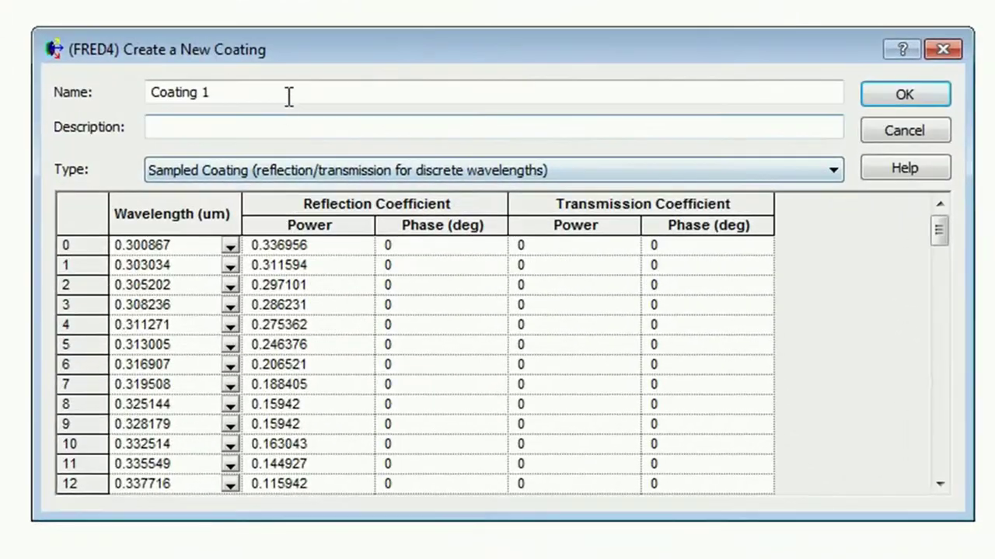
pyautogui.moveTo(314, 107); pyautogui.dragTo(167, 103)
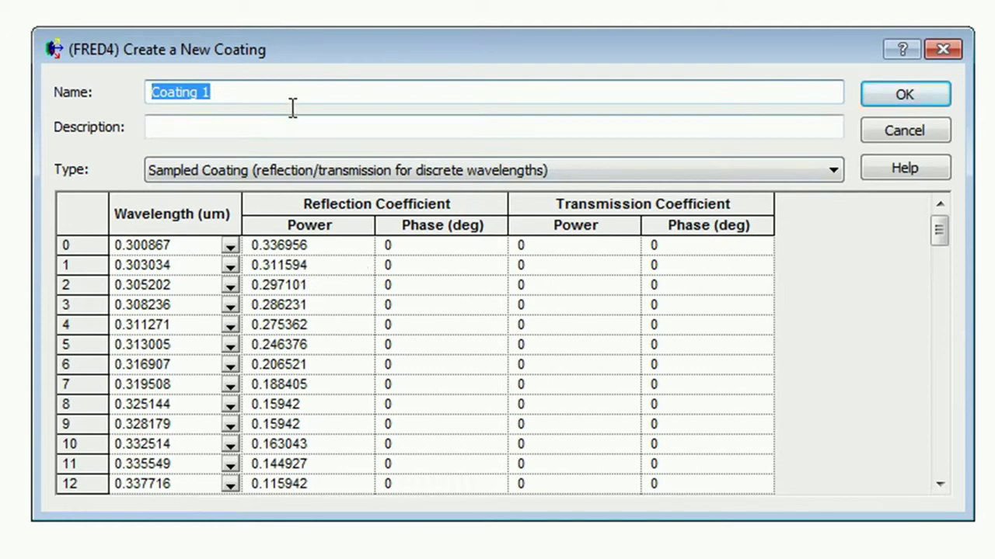
pyautogui.press('BackSpace')
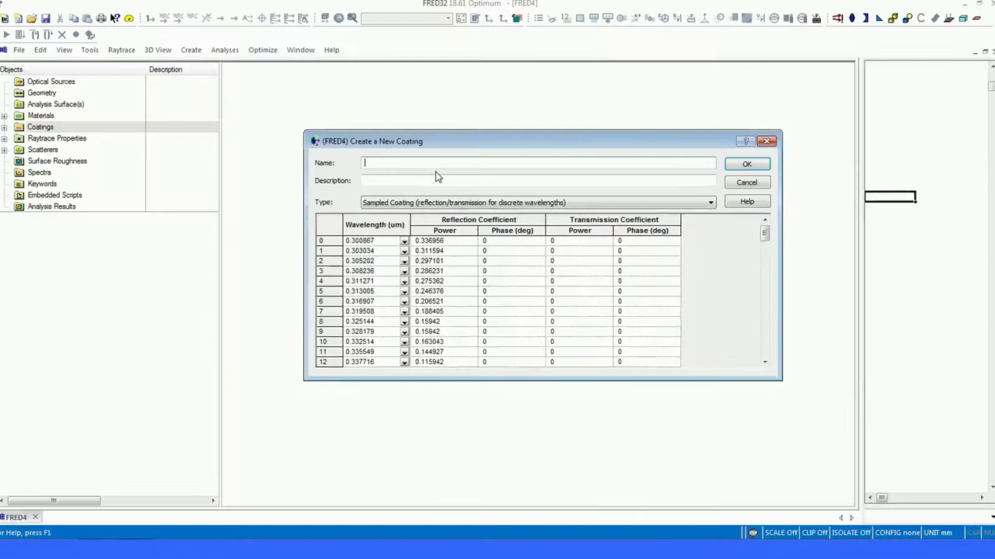
pyautogui.write('OpticRocks c')
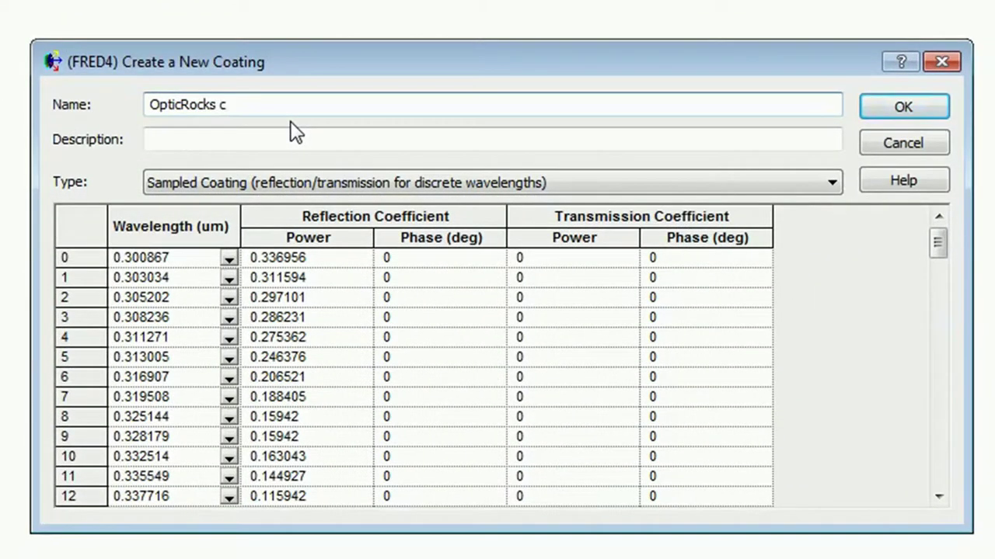
pyautogui.write('oating')
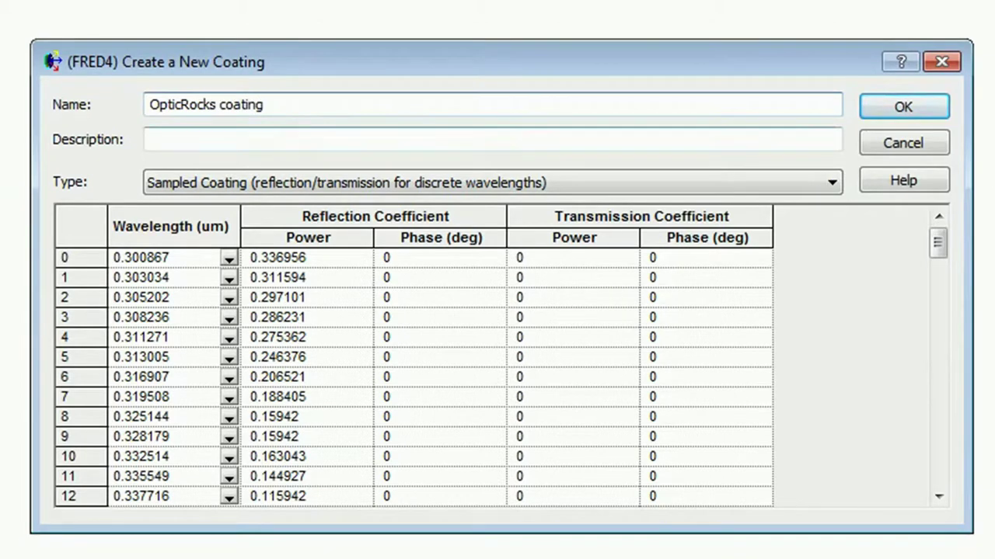
# Review the imported reflection phase and power values, then save the coating
pyautogui.click(496, 303)
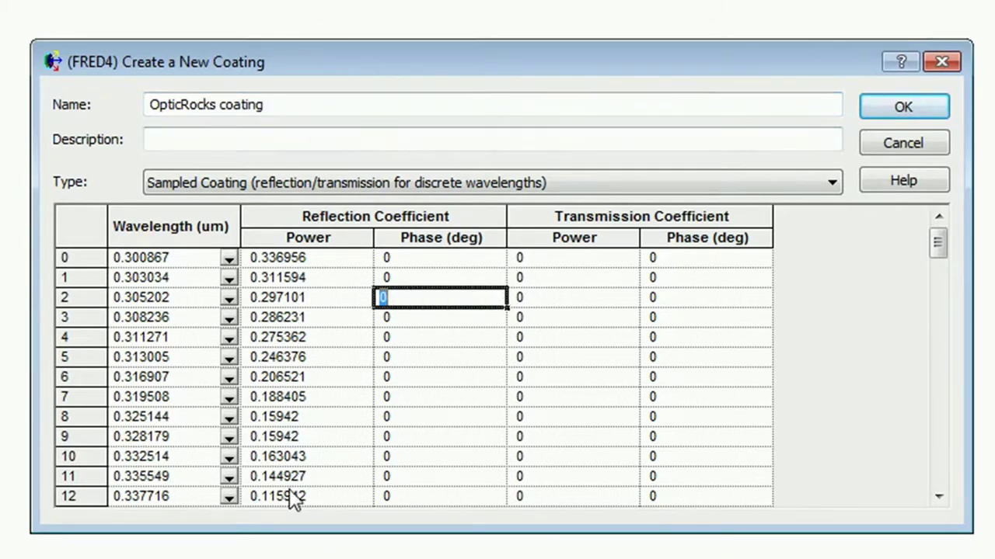
pyautogui.click(370, 417)
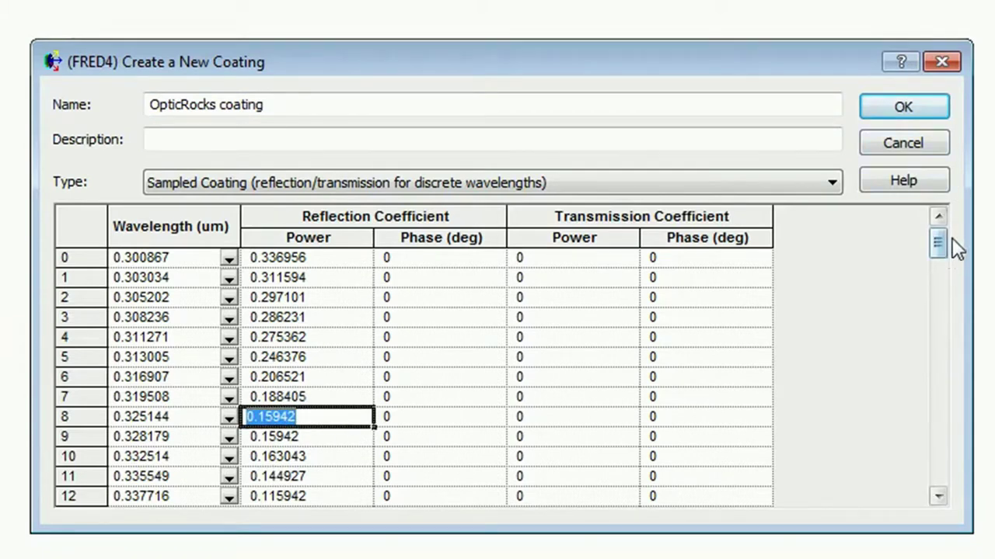
pyautogui.moveTo(941, 247); pyautogui.dragTo(940, 365)
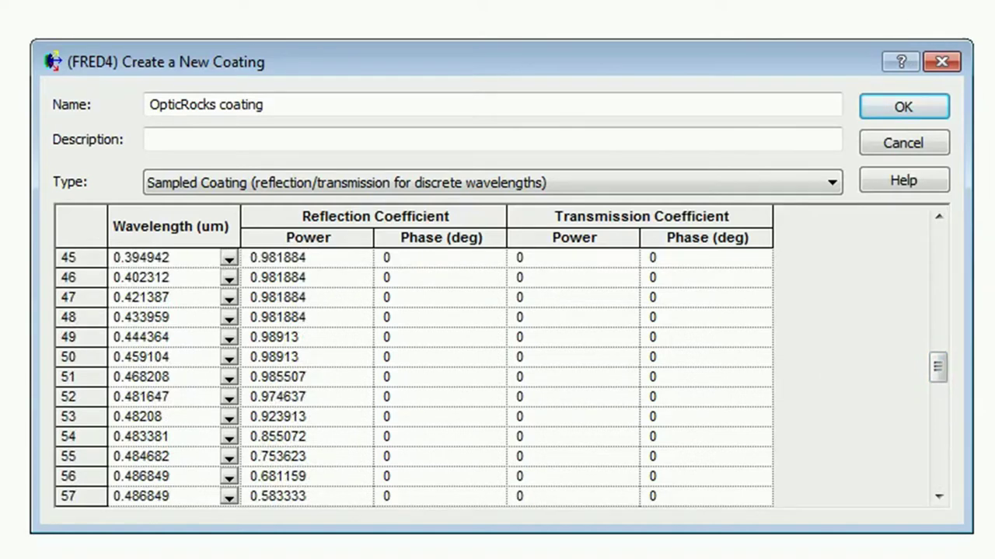
pyautogui.click(905, 113)
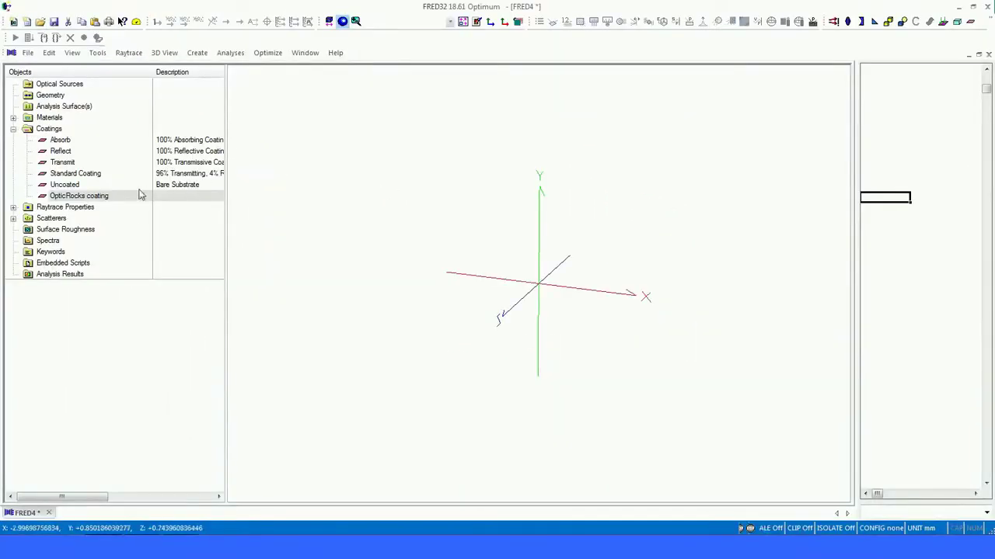
# Set up an OpticRocks coating plot from 0.3 to 0.6 µm showing only average reflection
pyautogui.rightClick(85, 198)
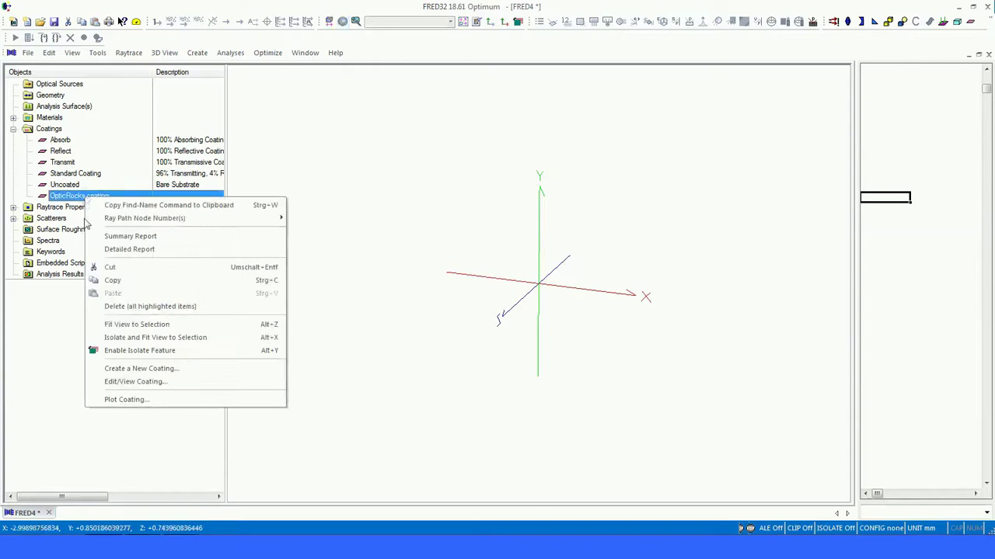
pyautogui.click(126, 399)
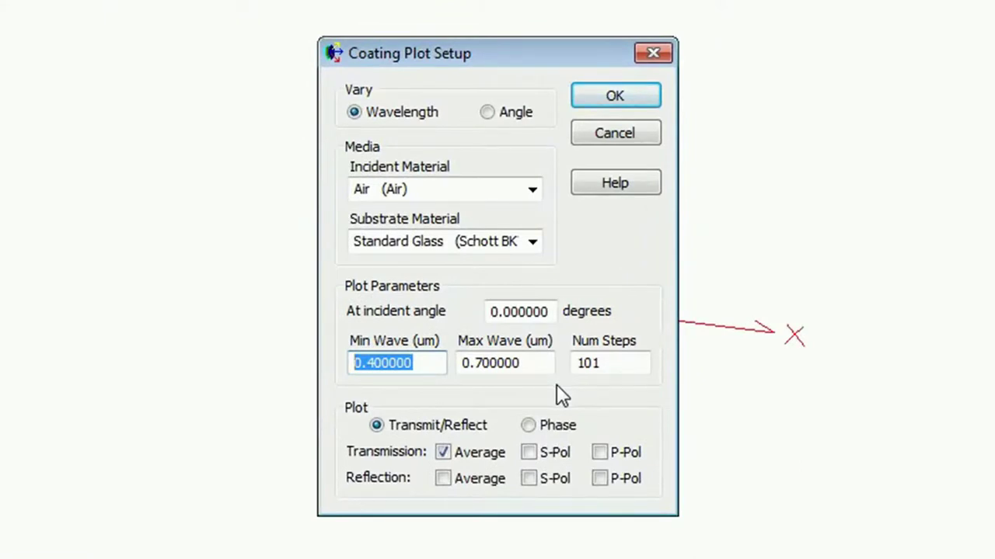
pyautogui.write('0.3')
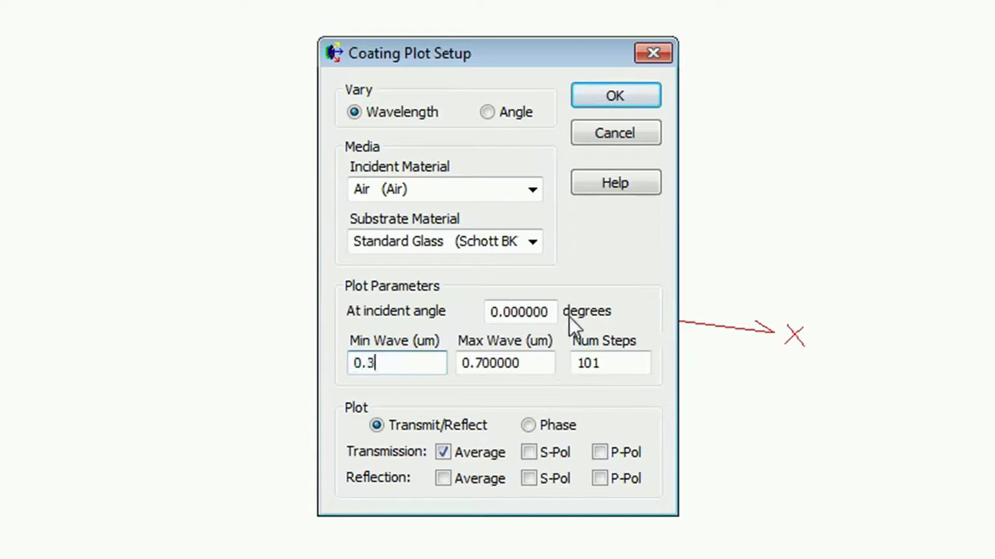
pyautogui.doubleClick(533, 366)
pyautogui.write('0.')
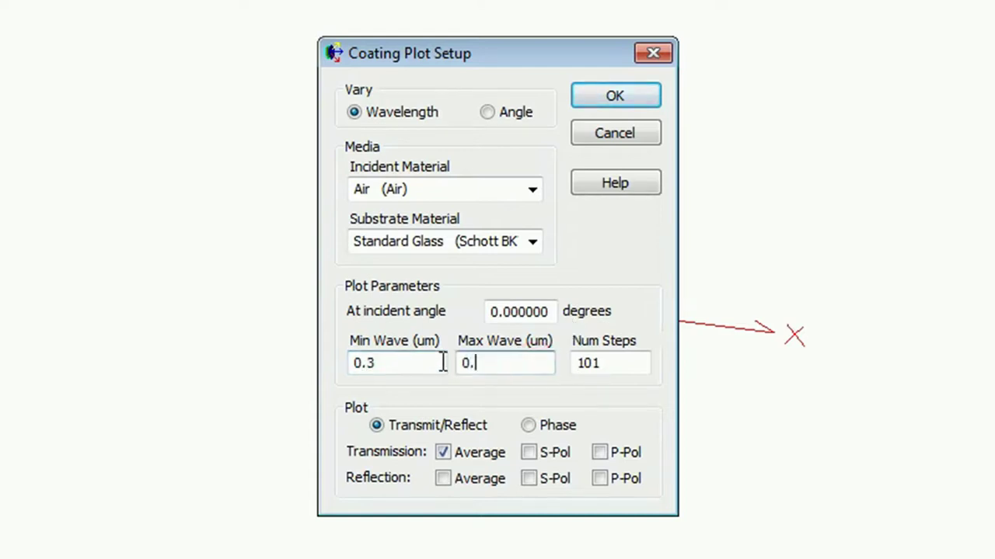
pyautogui.write('6')
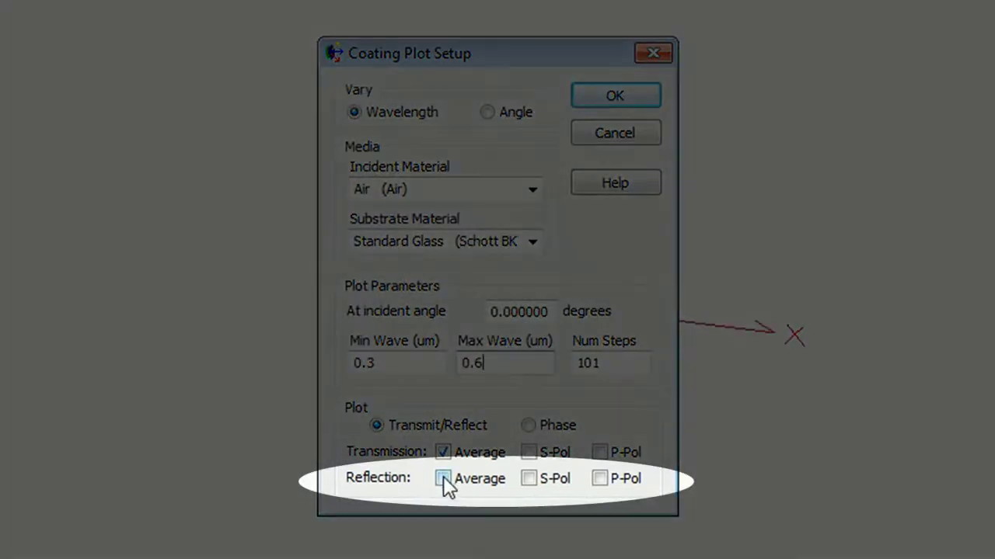
pyautogui.click(443, 479)
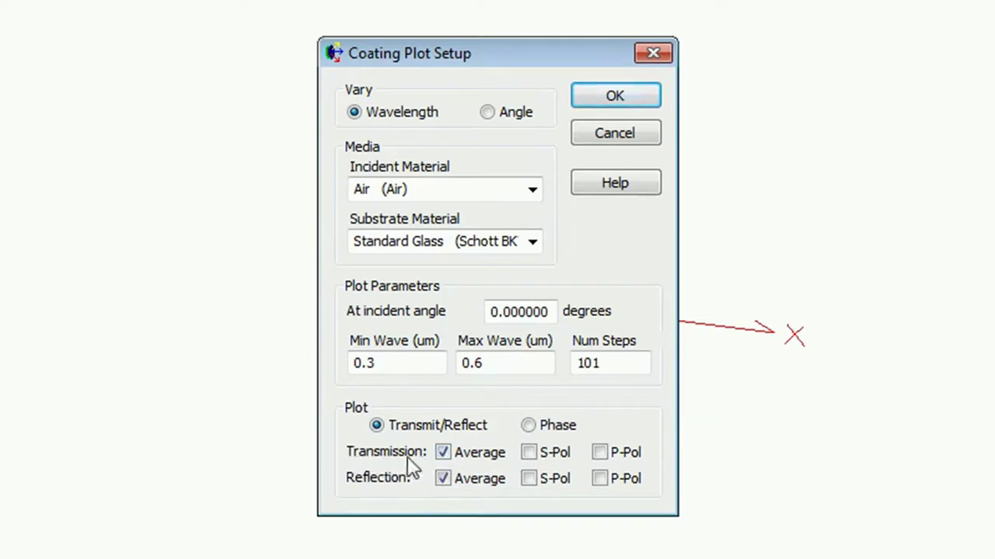
pyautogui.click(443, 454)
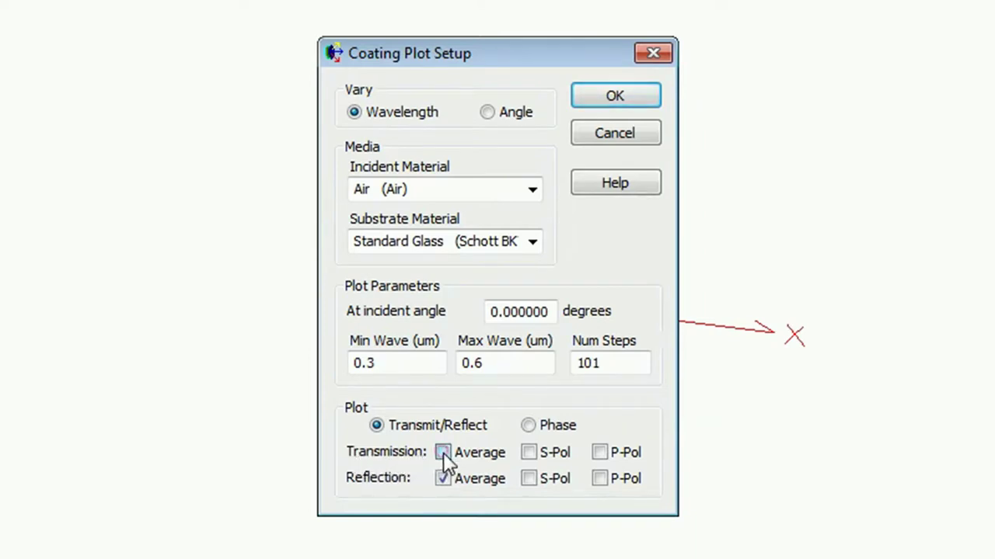